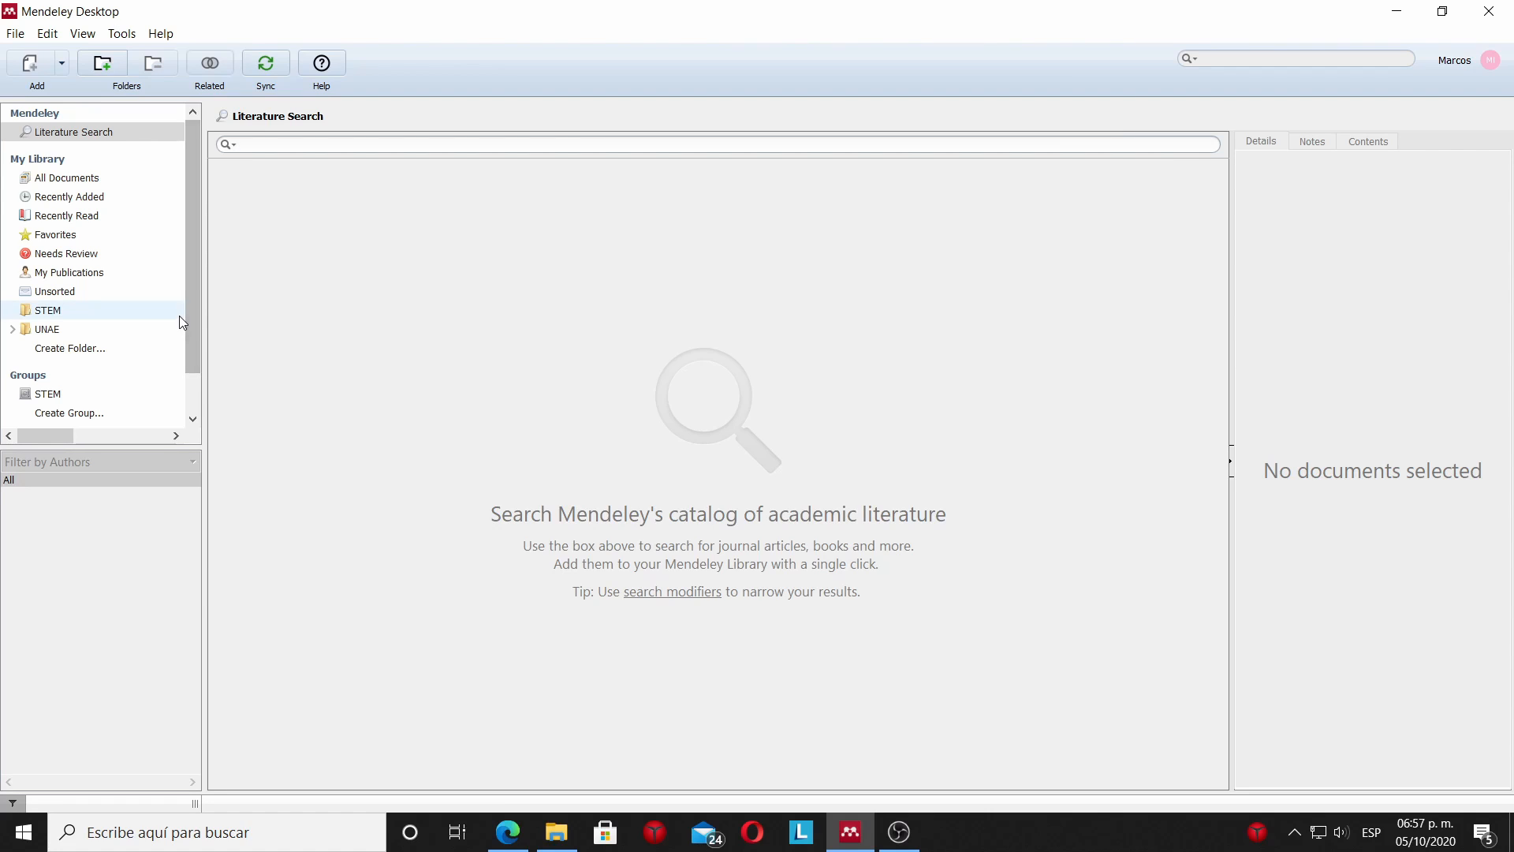
Create a new folder named Tutorial in My Library.
click(97, 176)
right_click(96, 176)
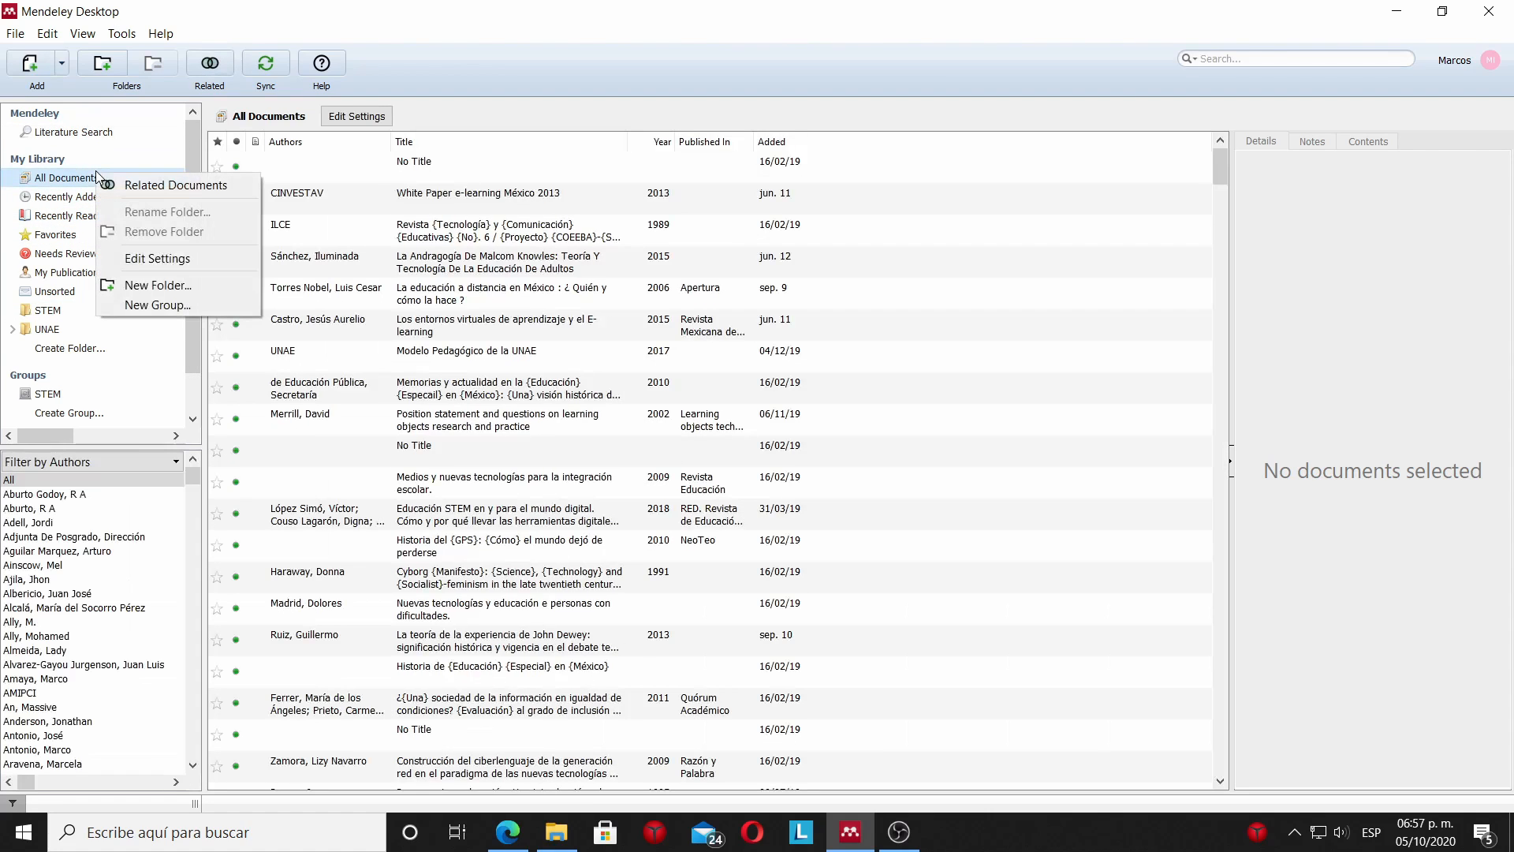
click(187, 287)
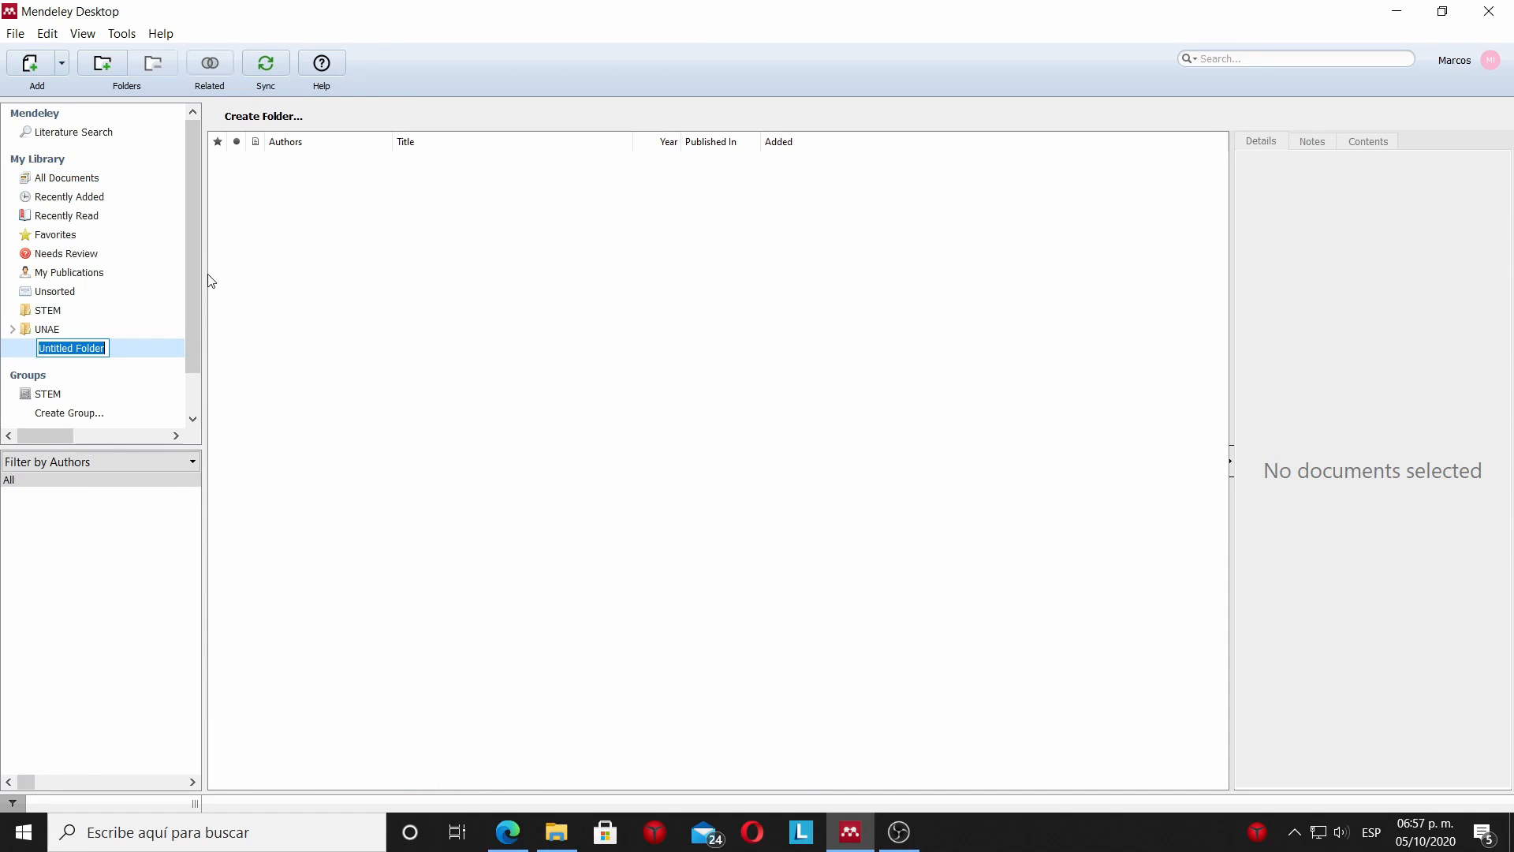
text(Tutorial)
key(Return)
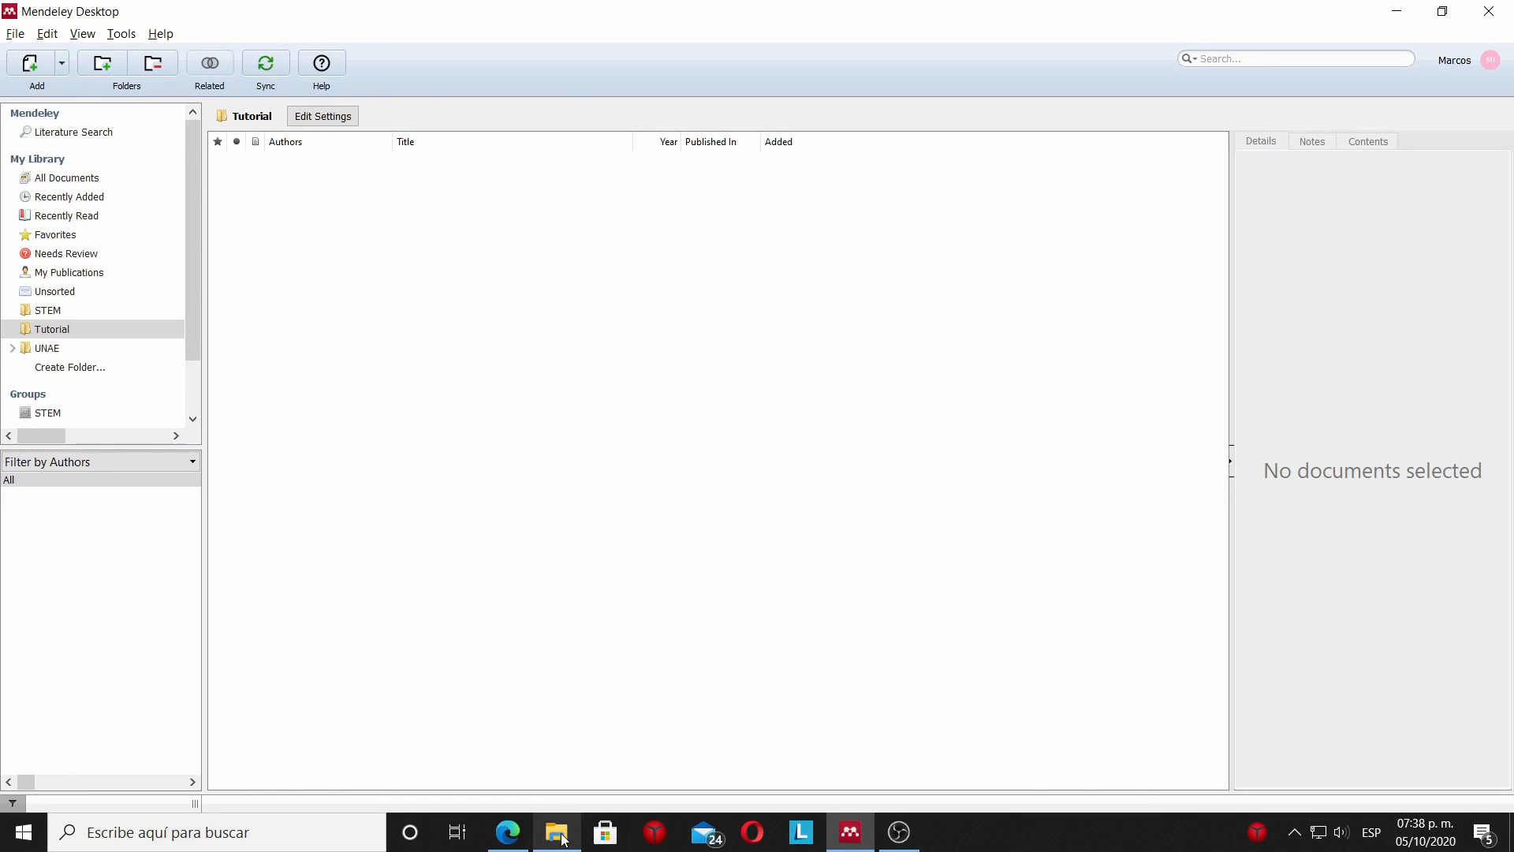
Add atlas_ti.pdf from the Para tutorial mendeley folder in File Explorer to Mendeley's Tutorial folder and review the imported article's details.
mouse_move(564, 840)
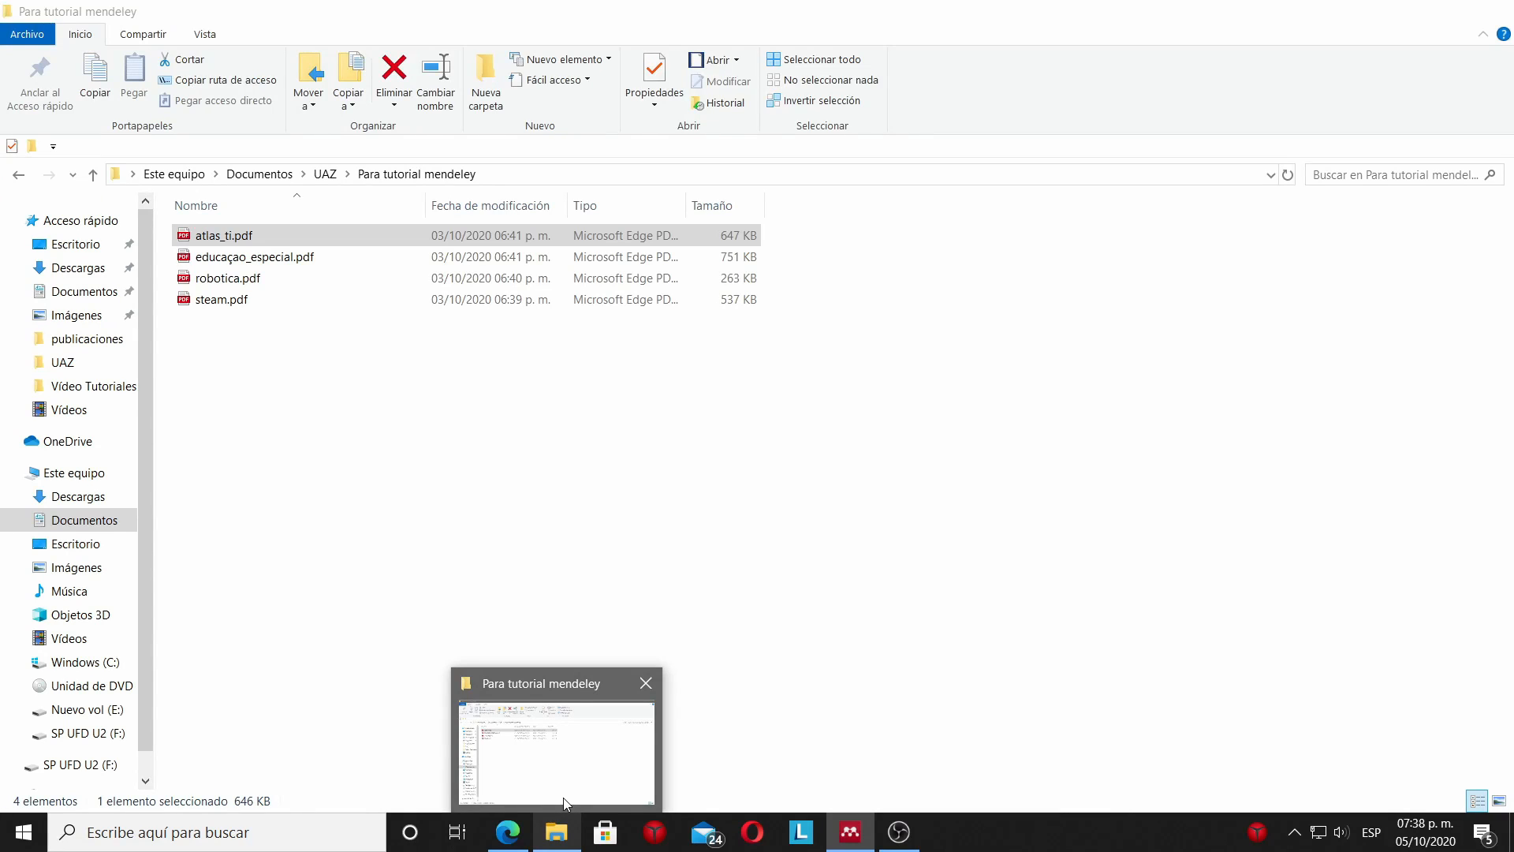
click(563, 798)
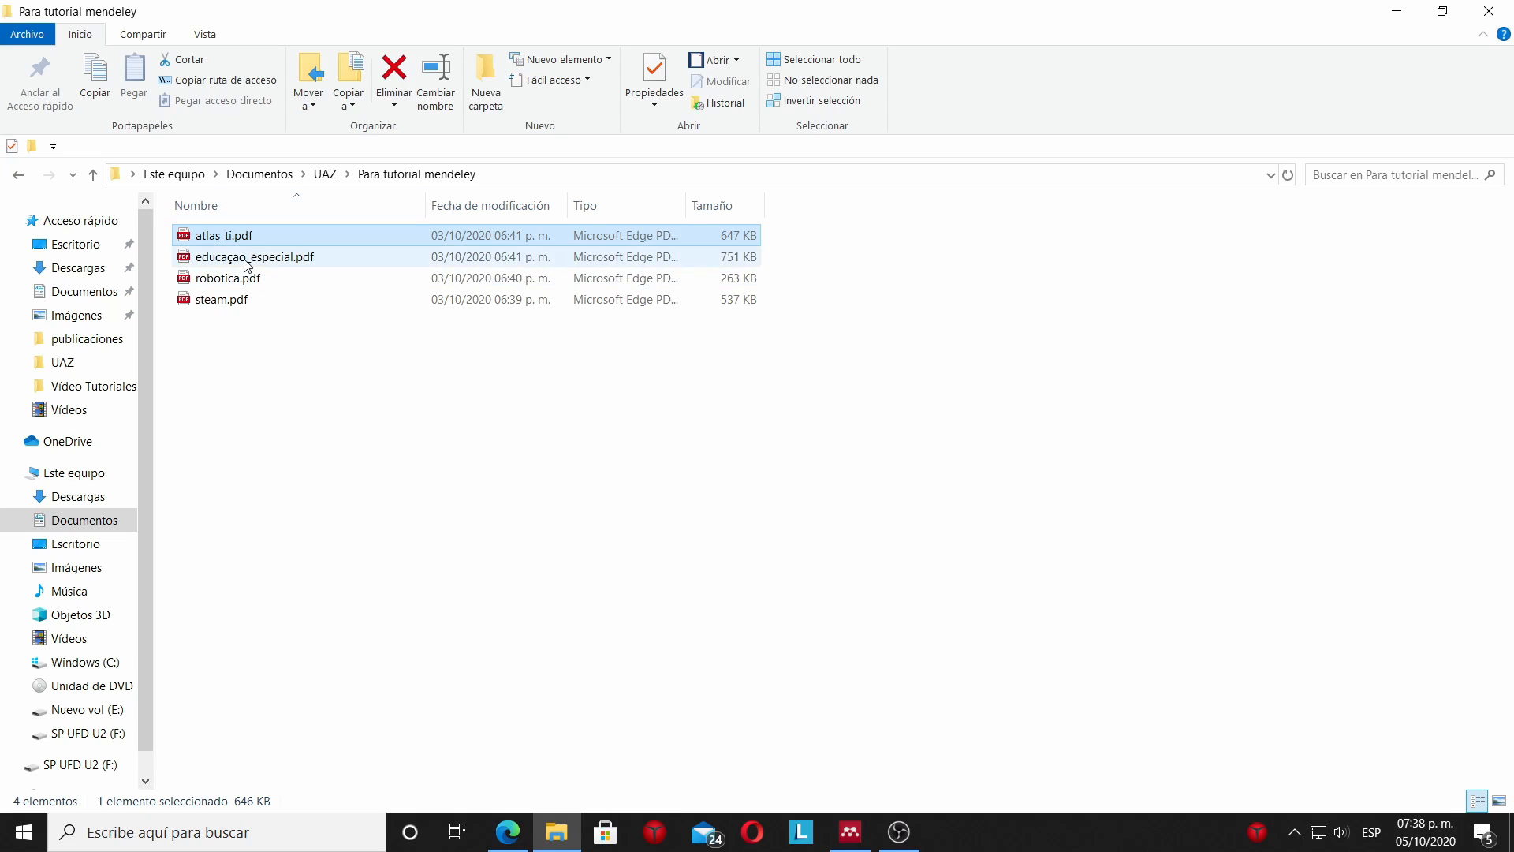
drag(242, 239, 277, 258)
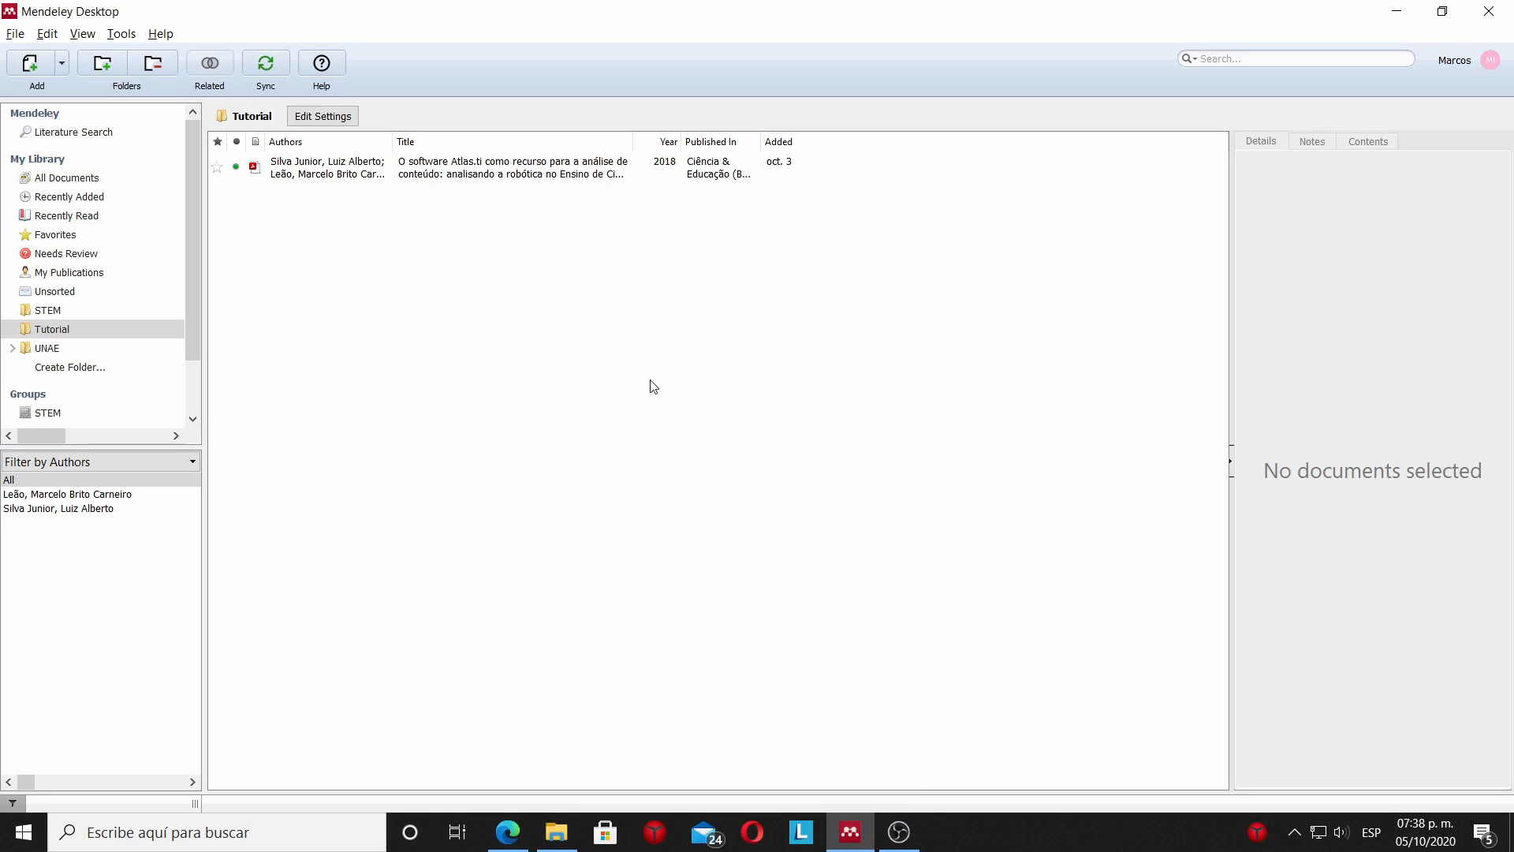
click(372, 168)
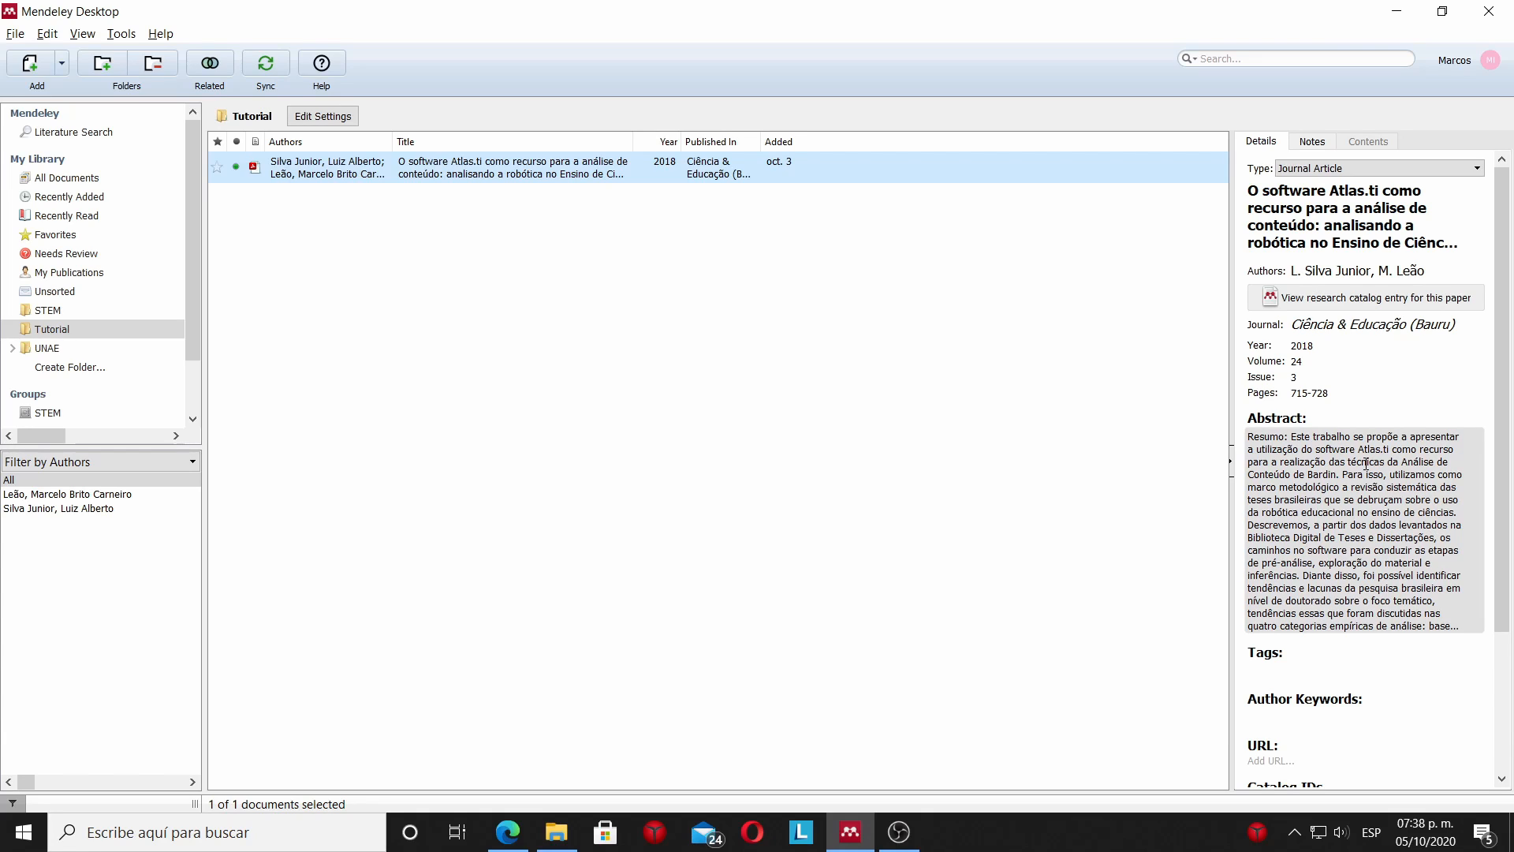
scroll(1367, 467, down, 2)
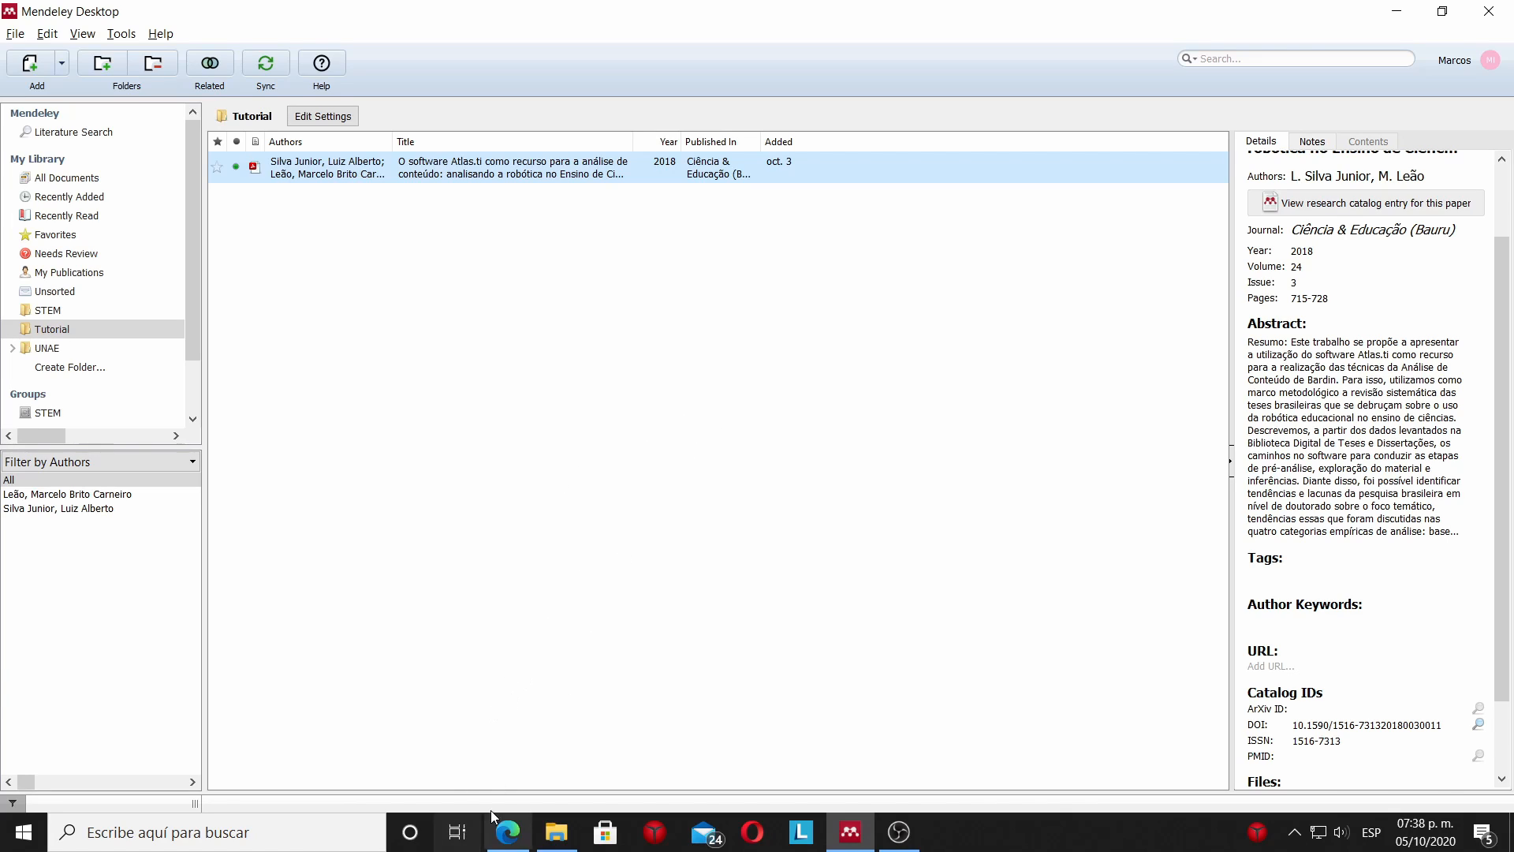
Switch to Edge to compare the opening pages of atlas_ti.pdf with the imported details, and return to the entry in Mendeley.
mouse_move(502, 832)
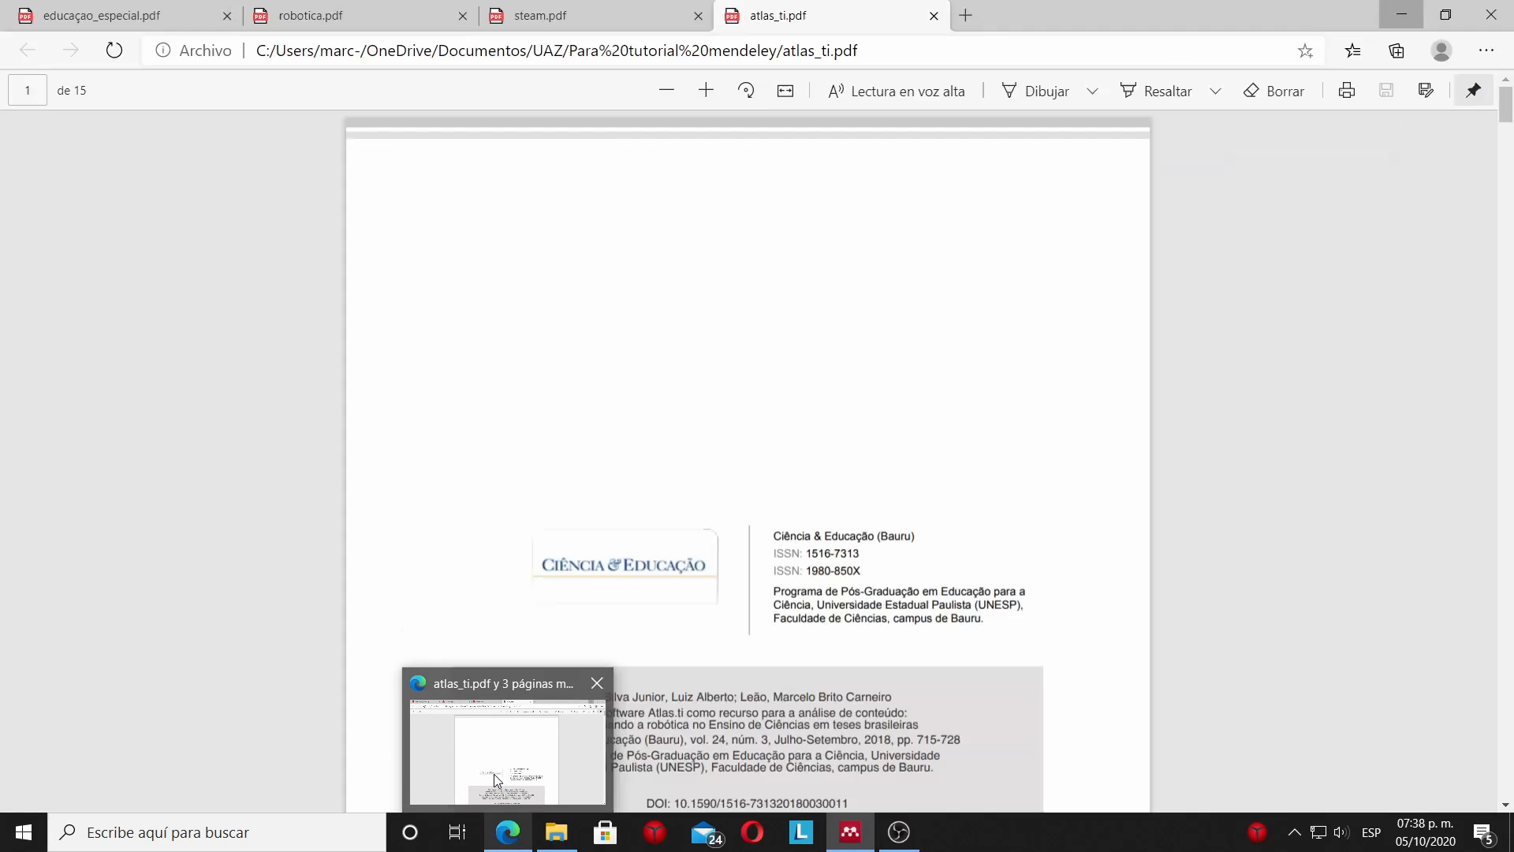
click(496, 779)
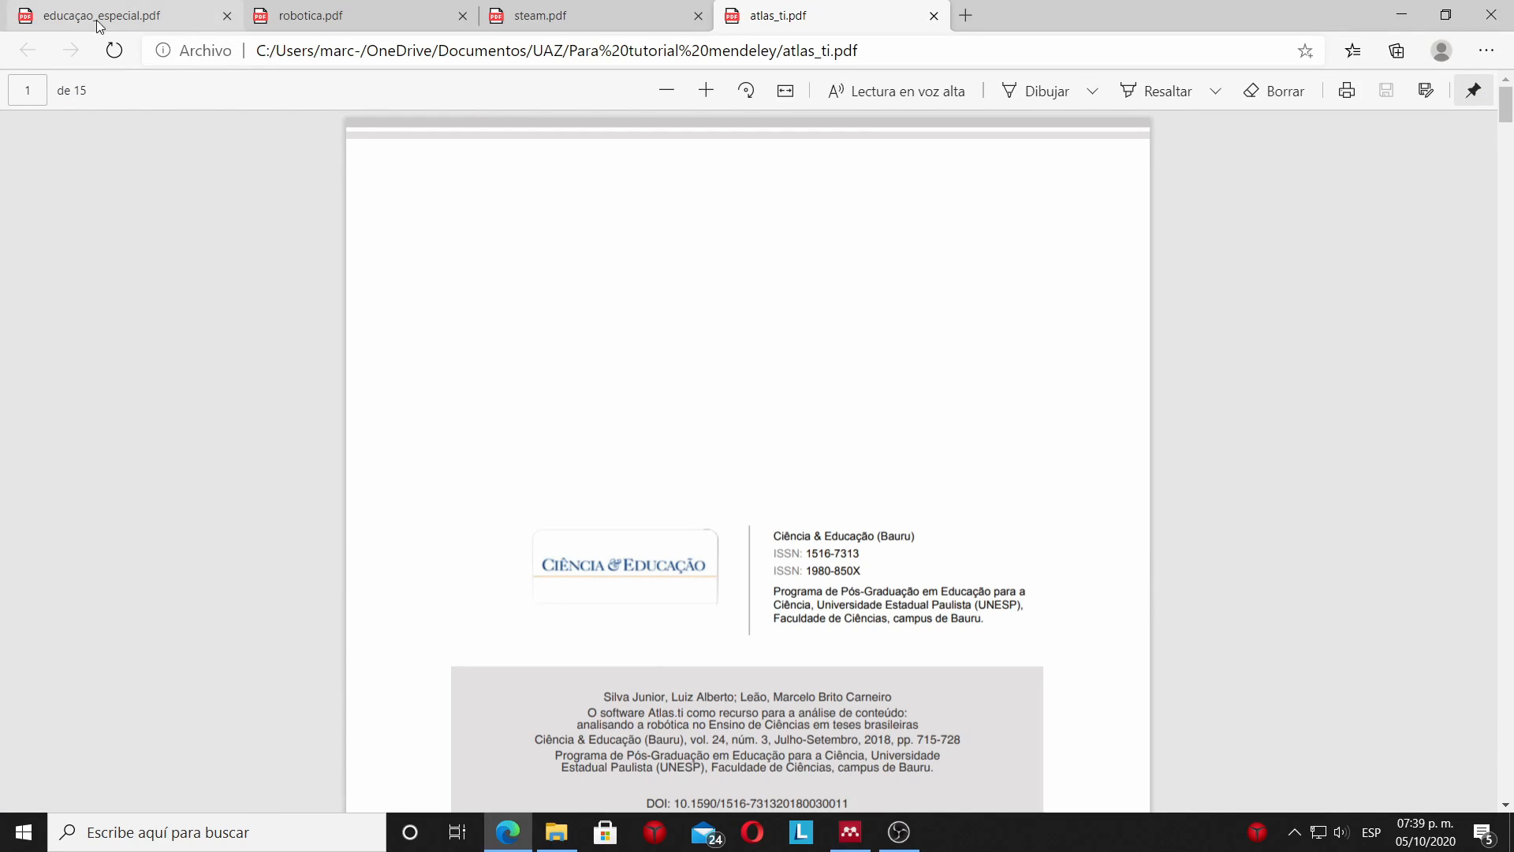
scroll(717, 398, down, 4)
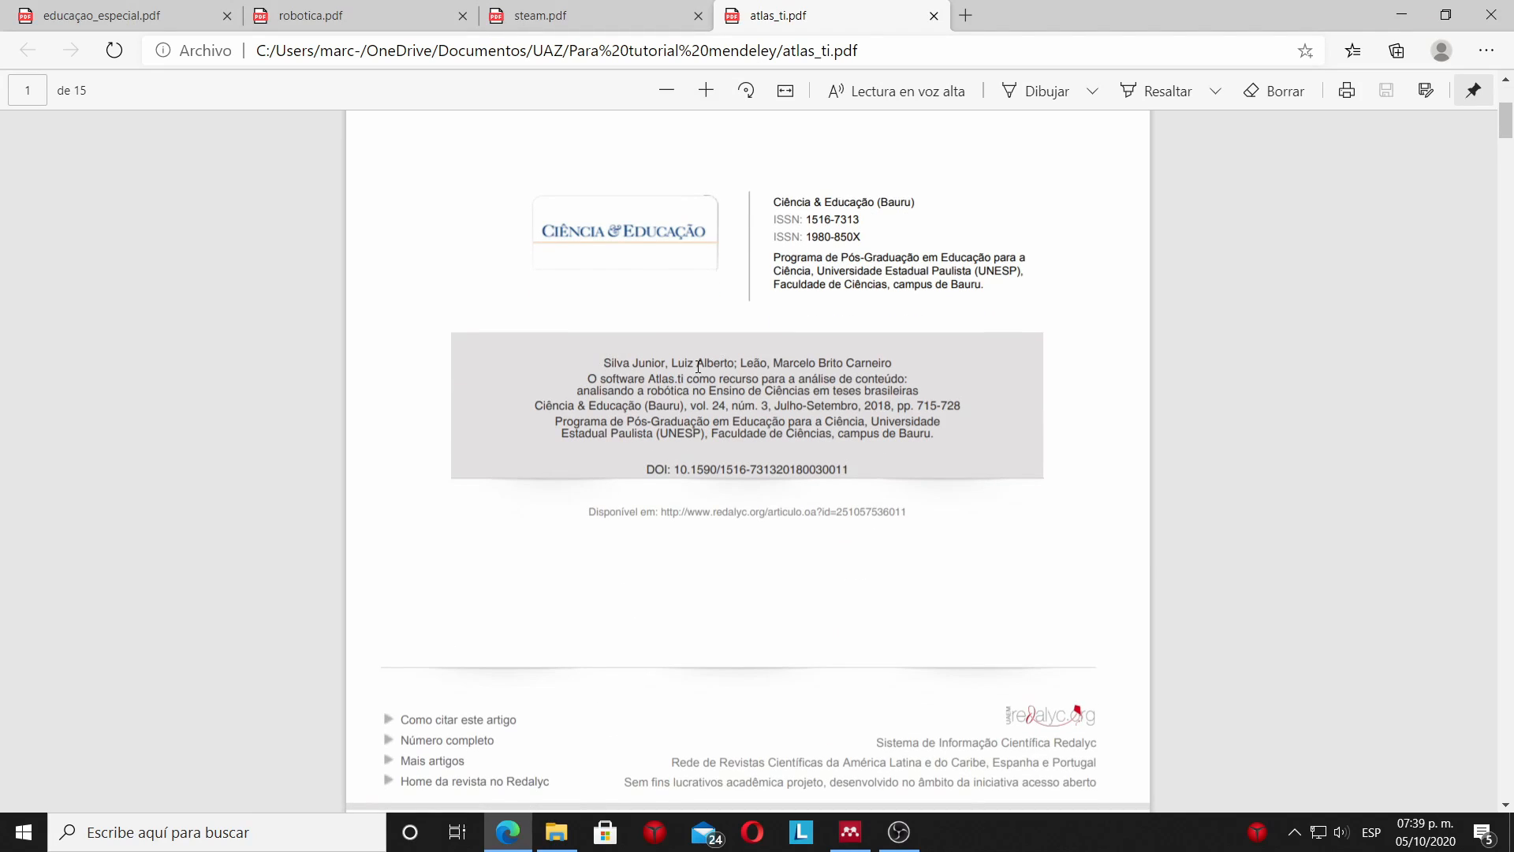
scroll(779, 412, down, 3)
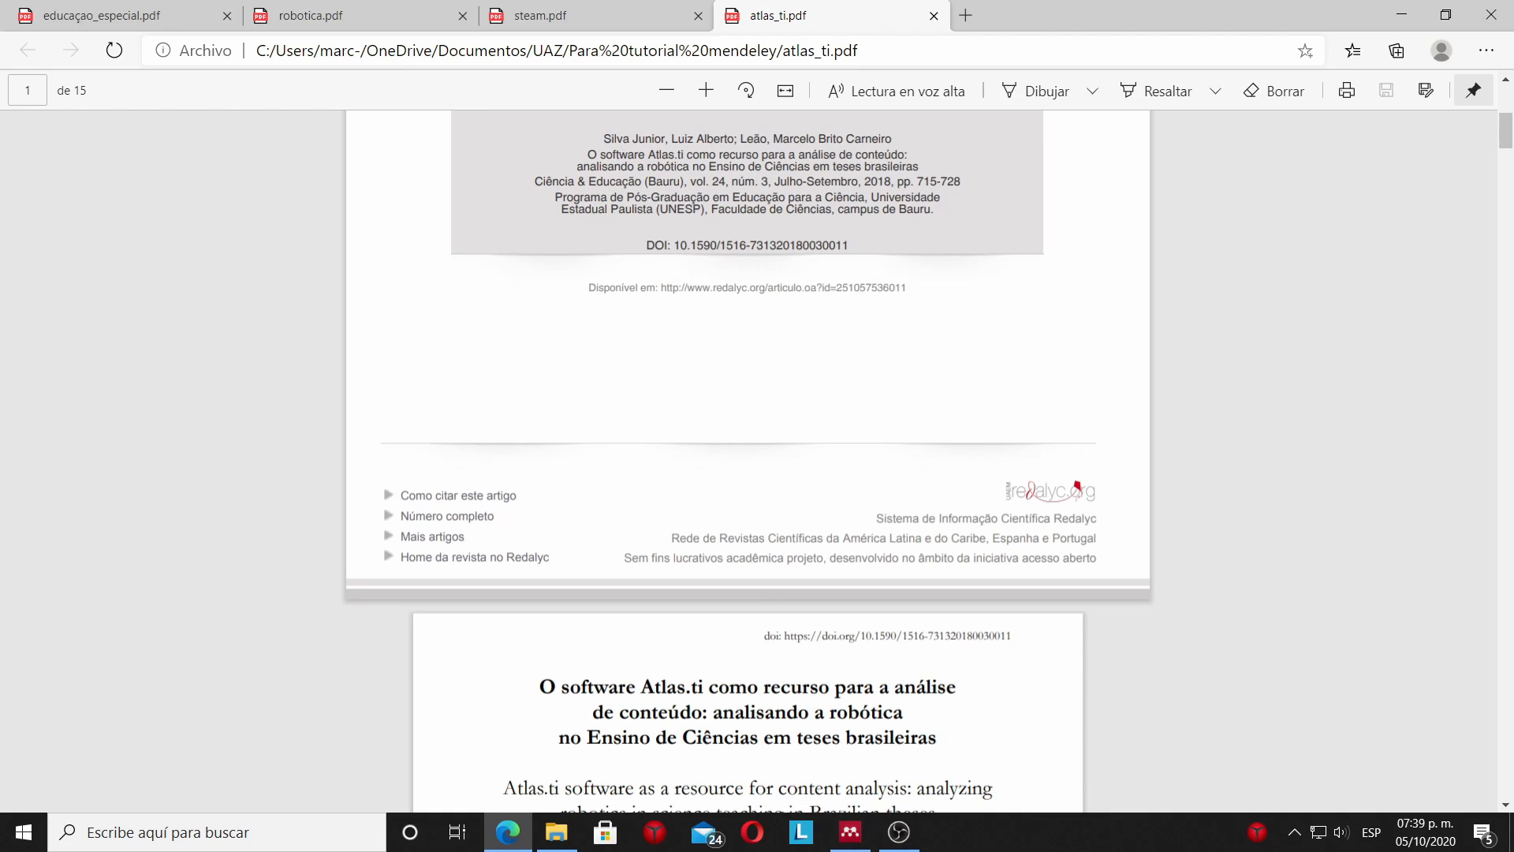
mouse_move(851, 832)
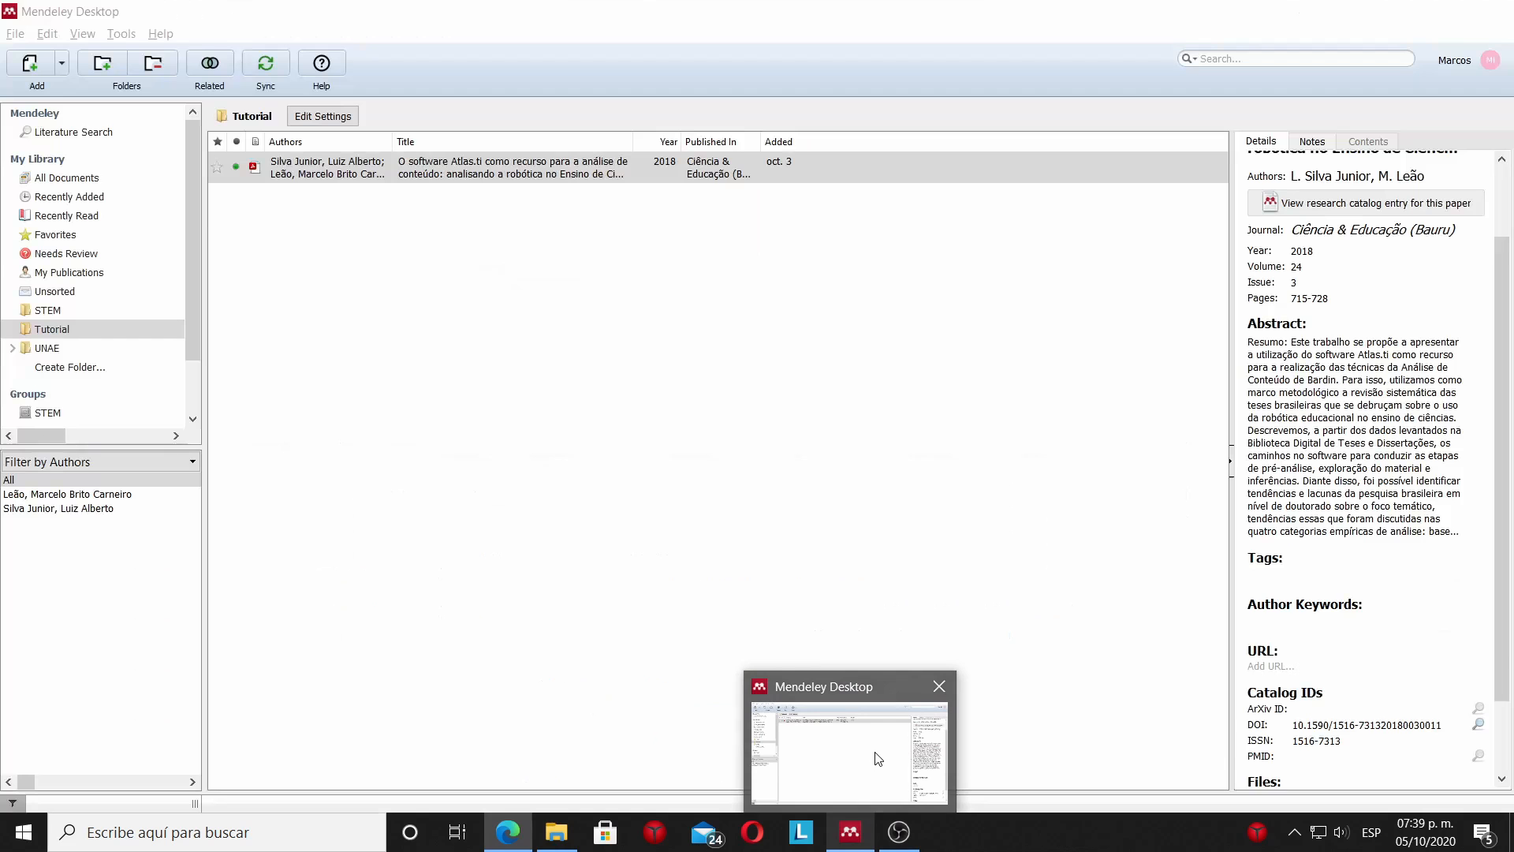
click(878, 759)
scroll(1293, 304, up, 1)
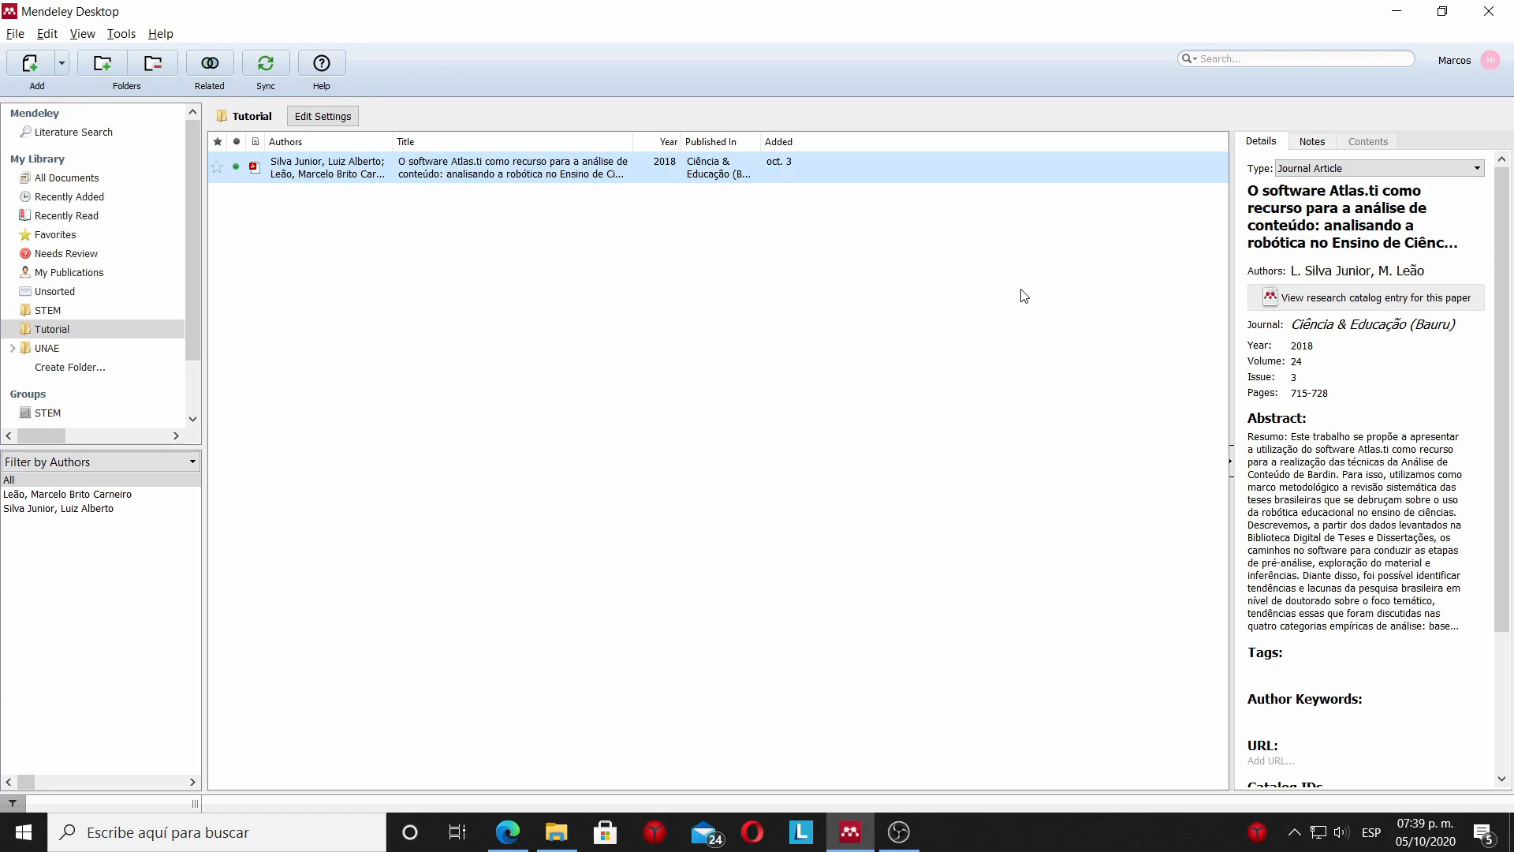
Add robotica.pdf from File Explorer to Mendeley's Tutorial folder and review the details of the imported article.
mouse_move(546, 841)
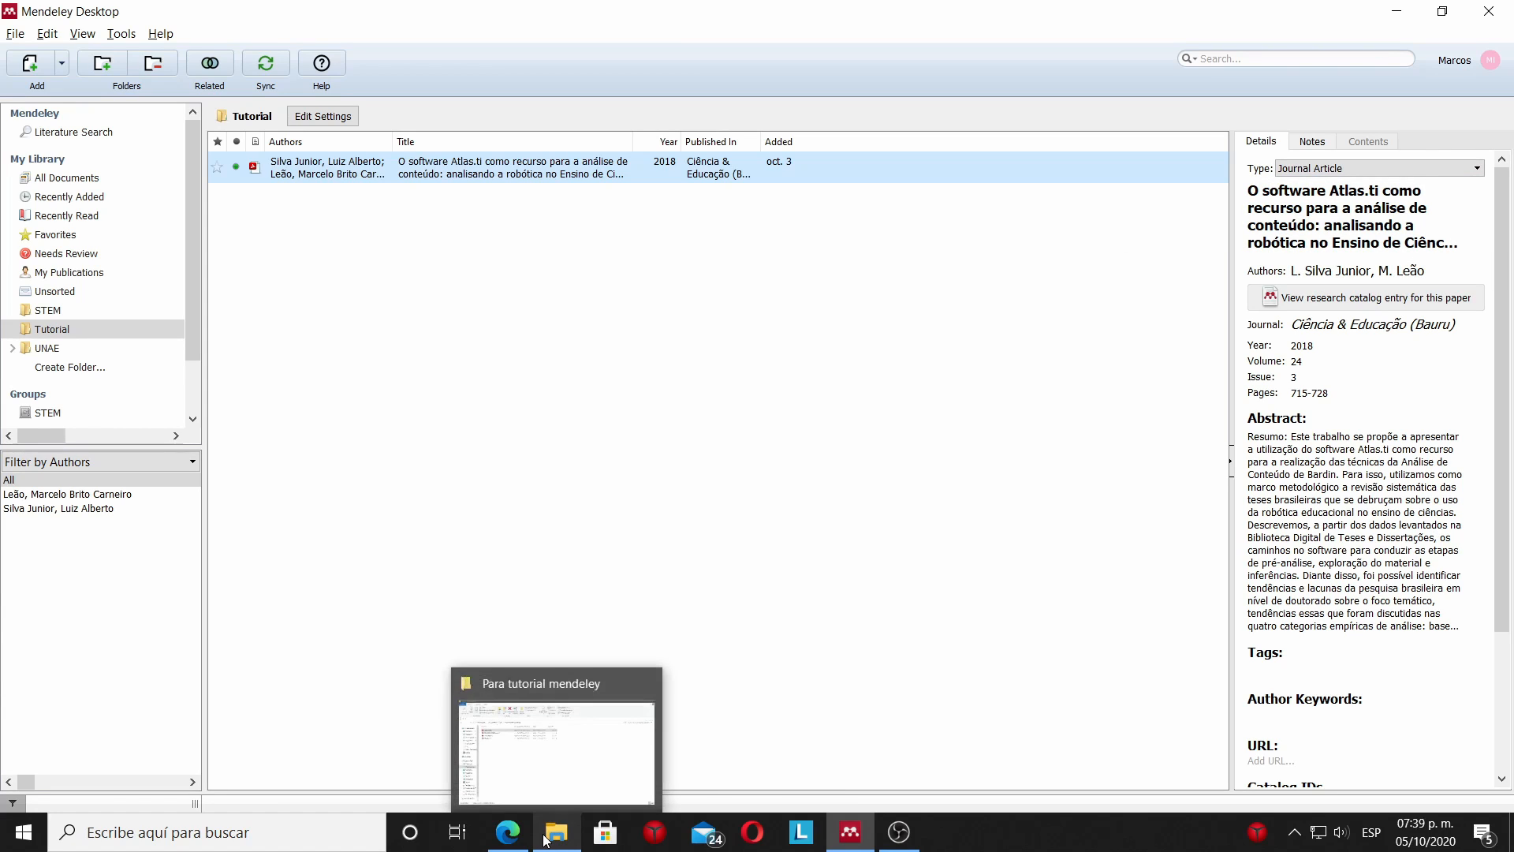
click(534, 795)
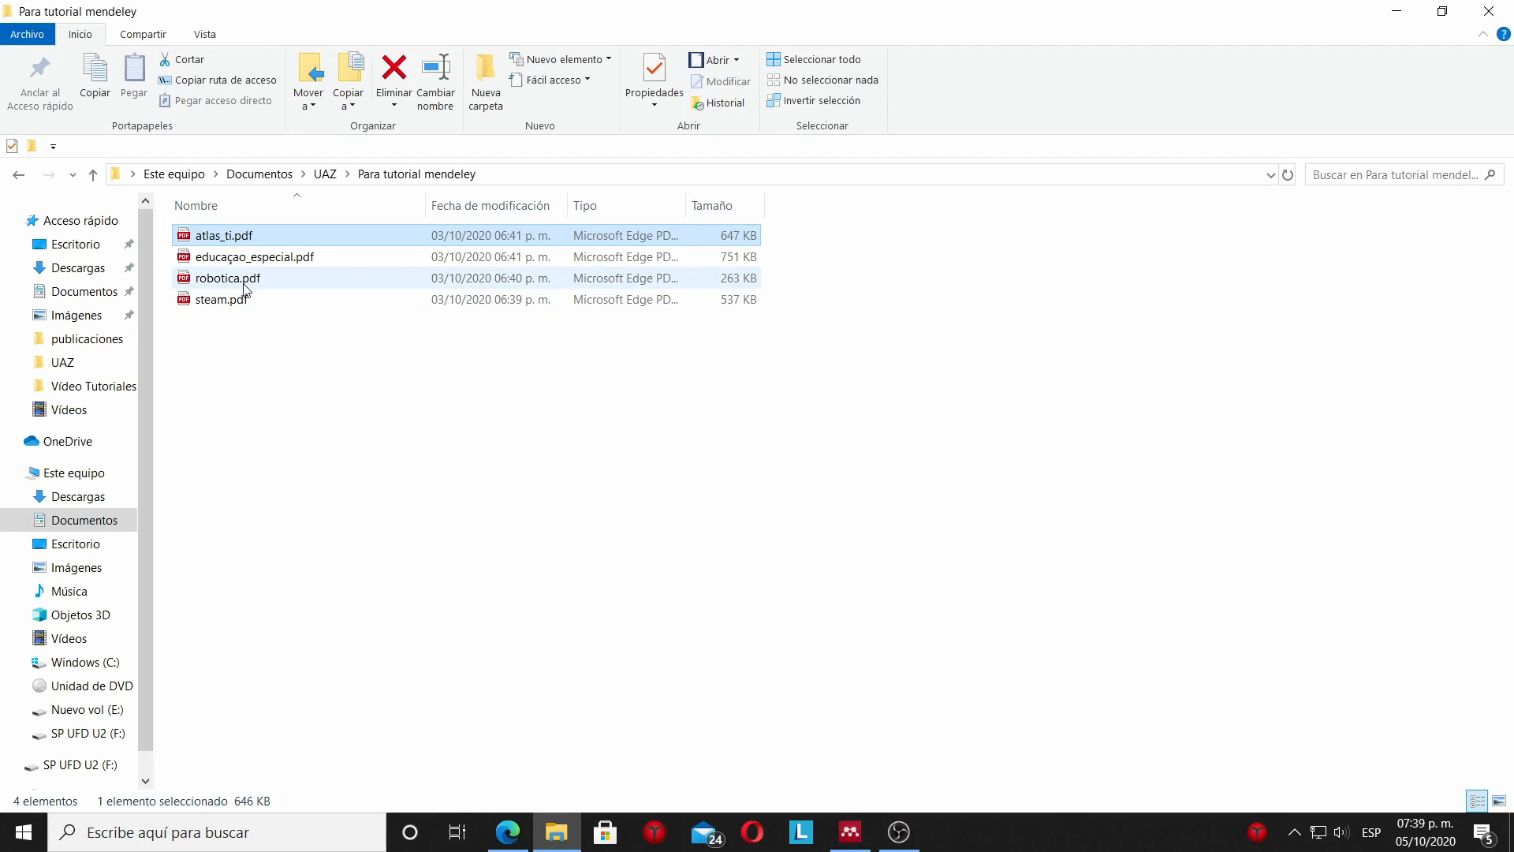
drag(240, 281, 566, 404)
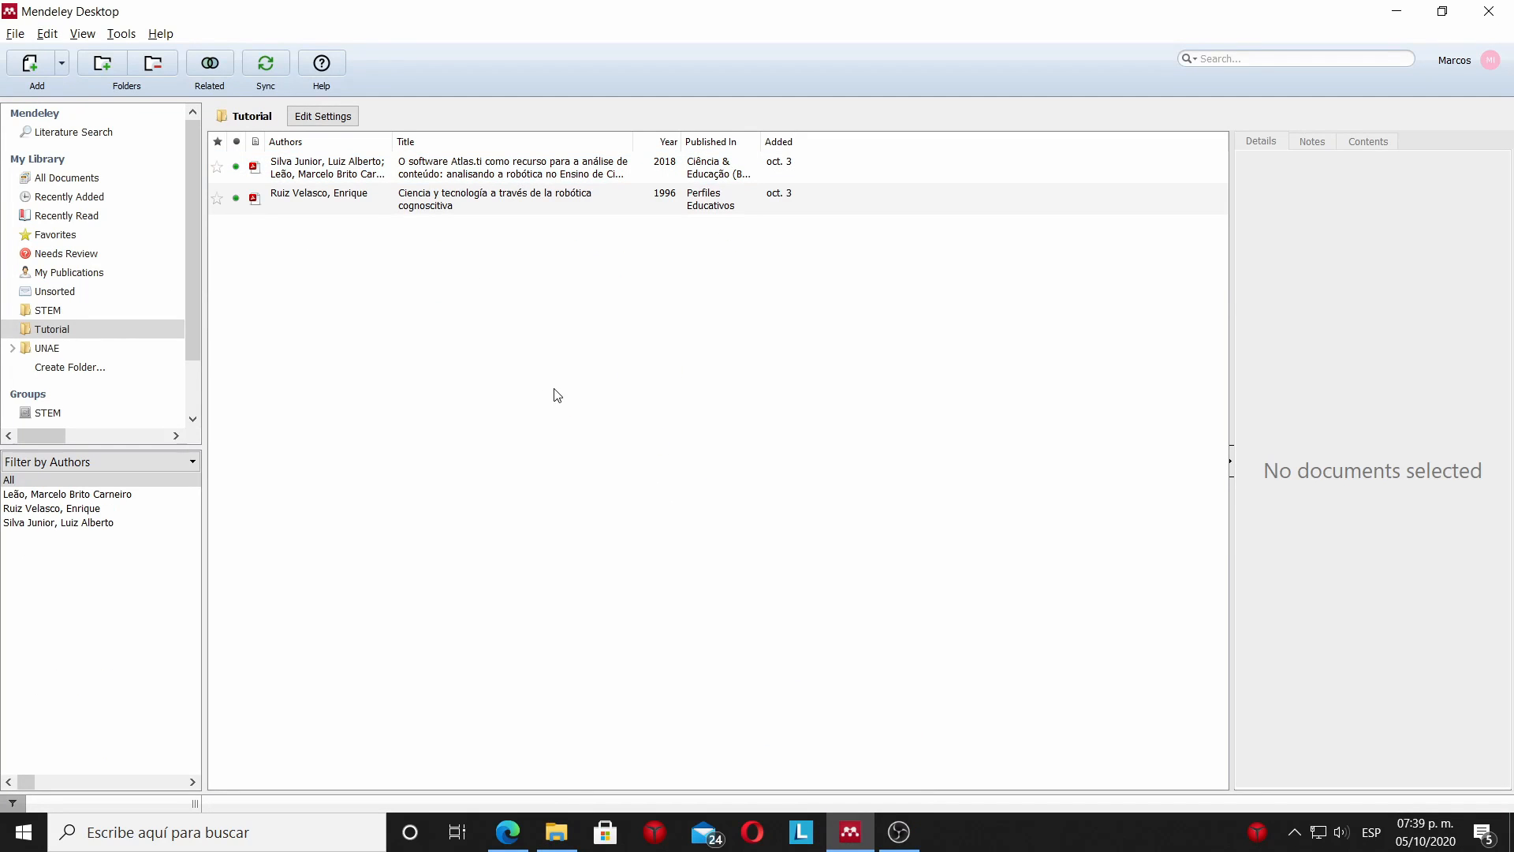
click(418, 197)
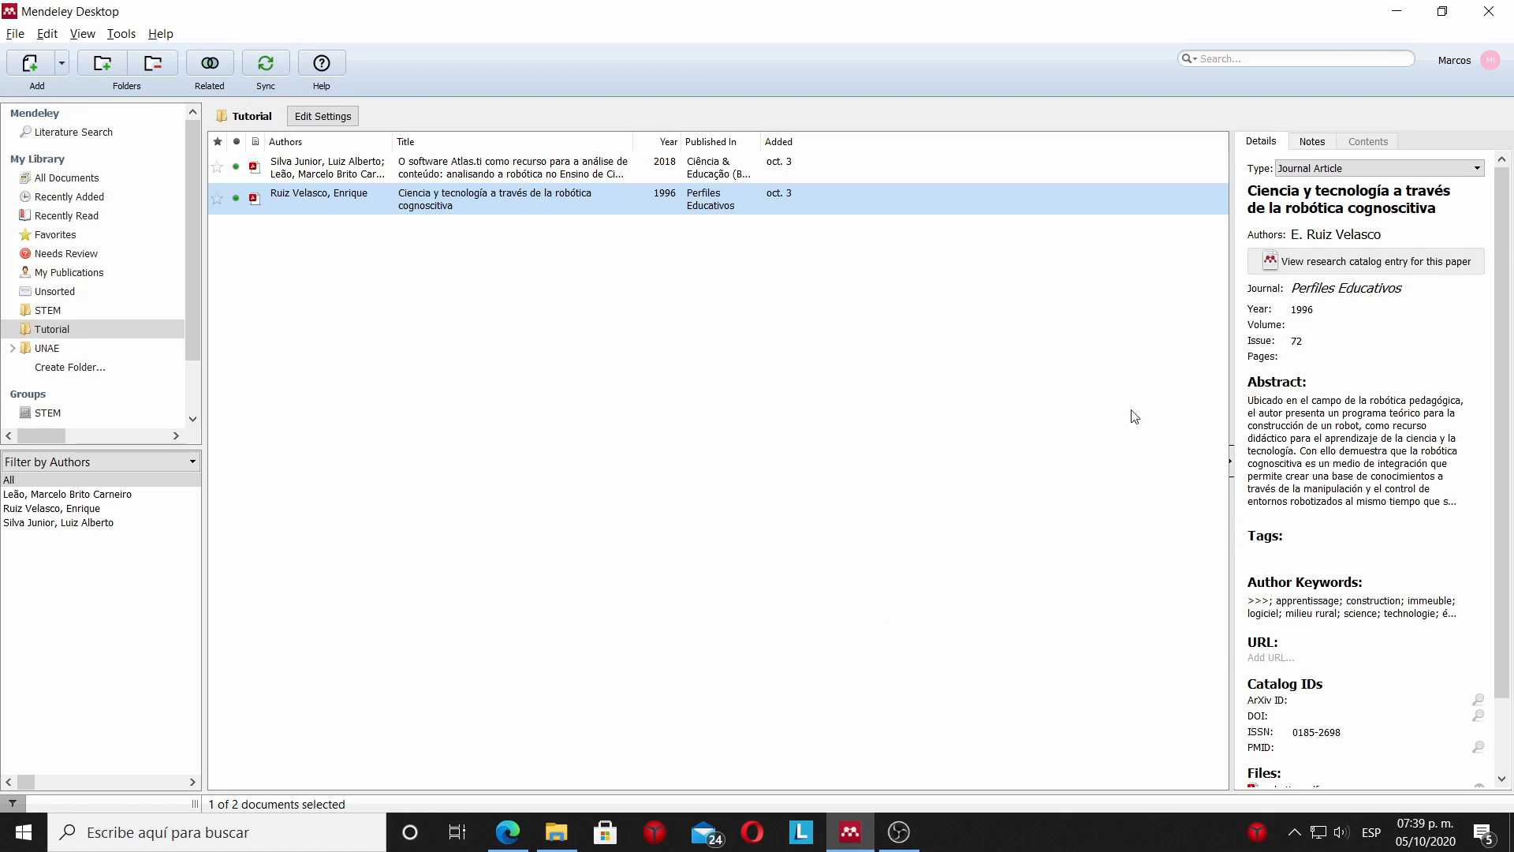
scroll(1342, 418, down, 2)
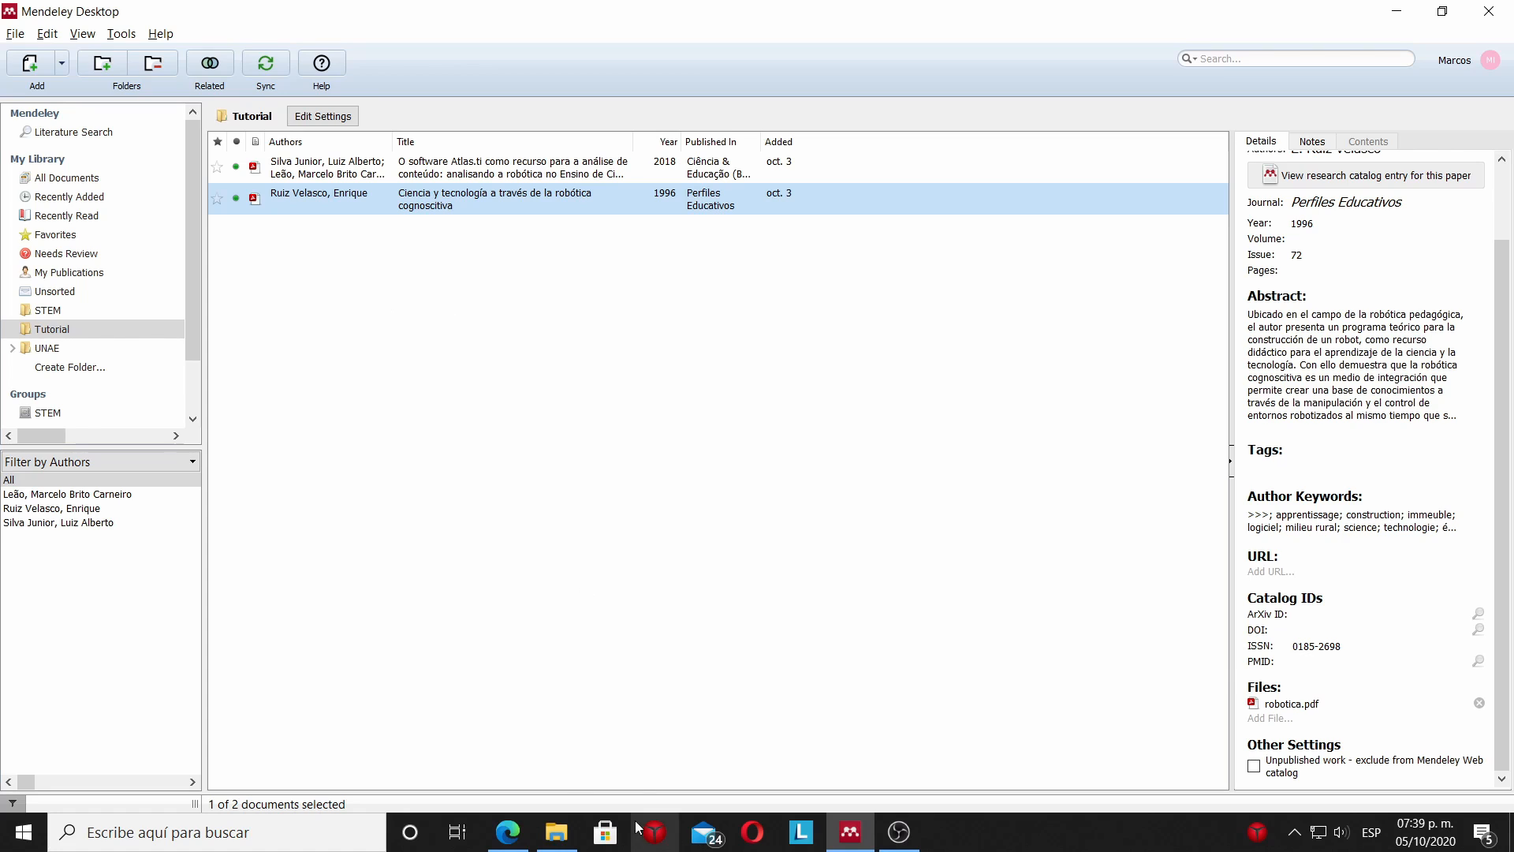
Add educaçao_especial.pdf from File Explorer to Mendeley's Tutorial folder and show the imported article's details.
click(556, 832)
click(298, 259)
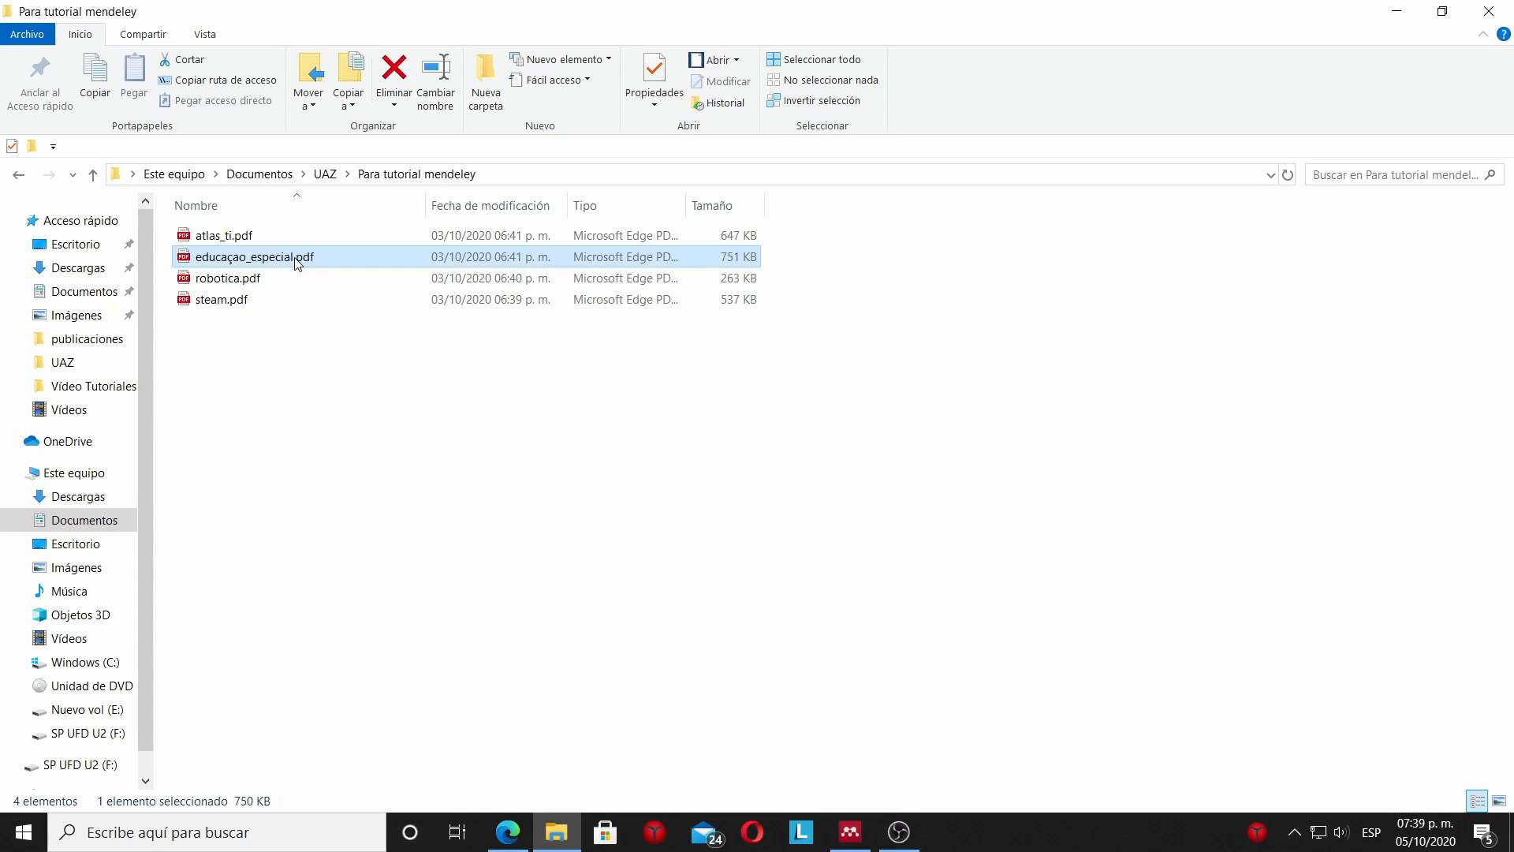
drag(299, 262, 486, 332)
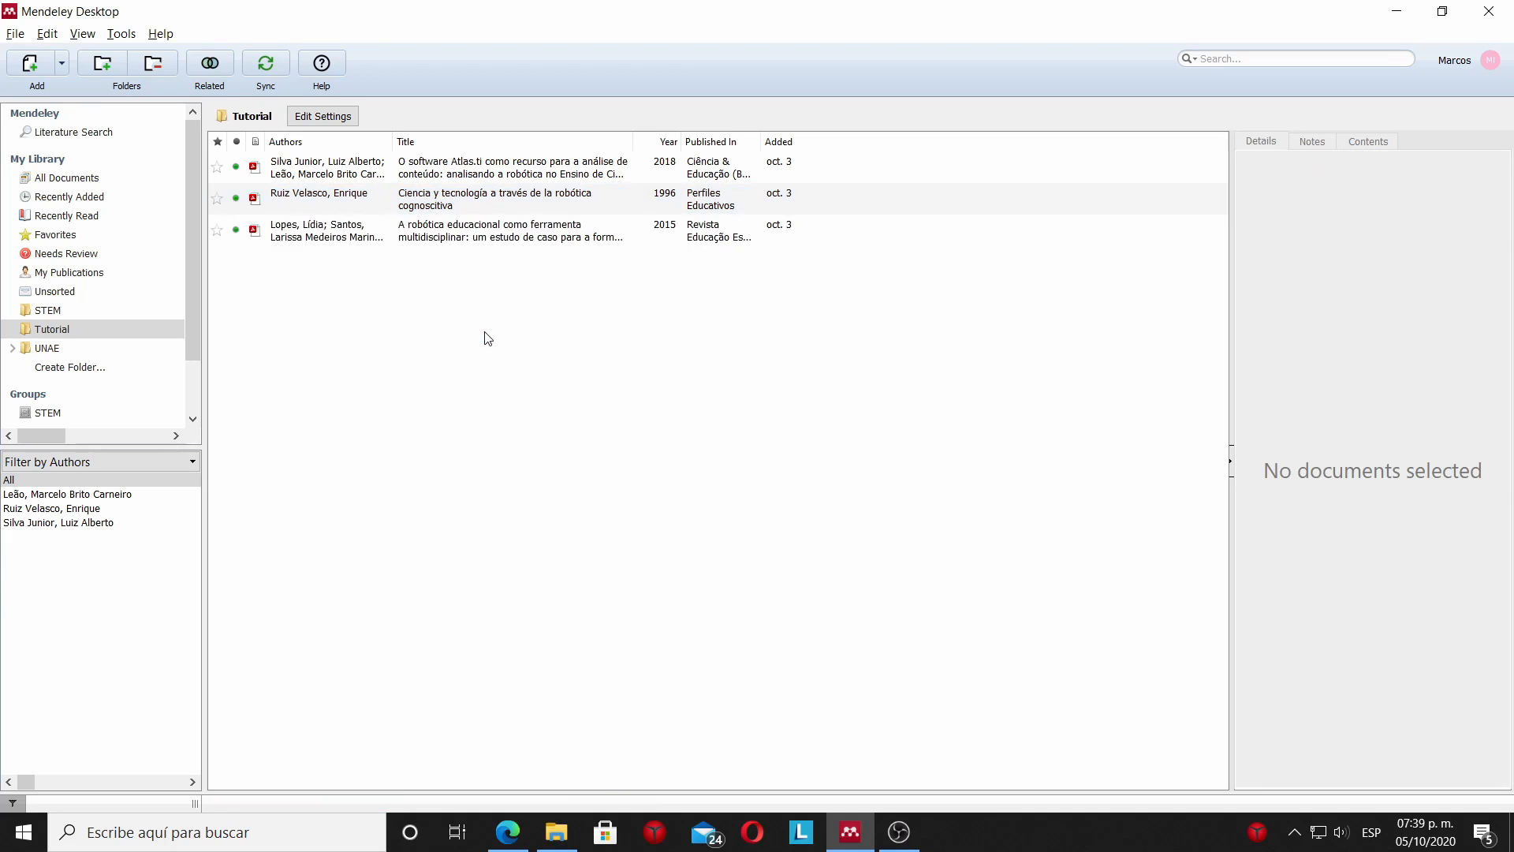
click(453, 237)
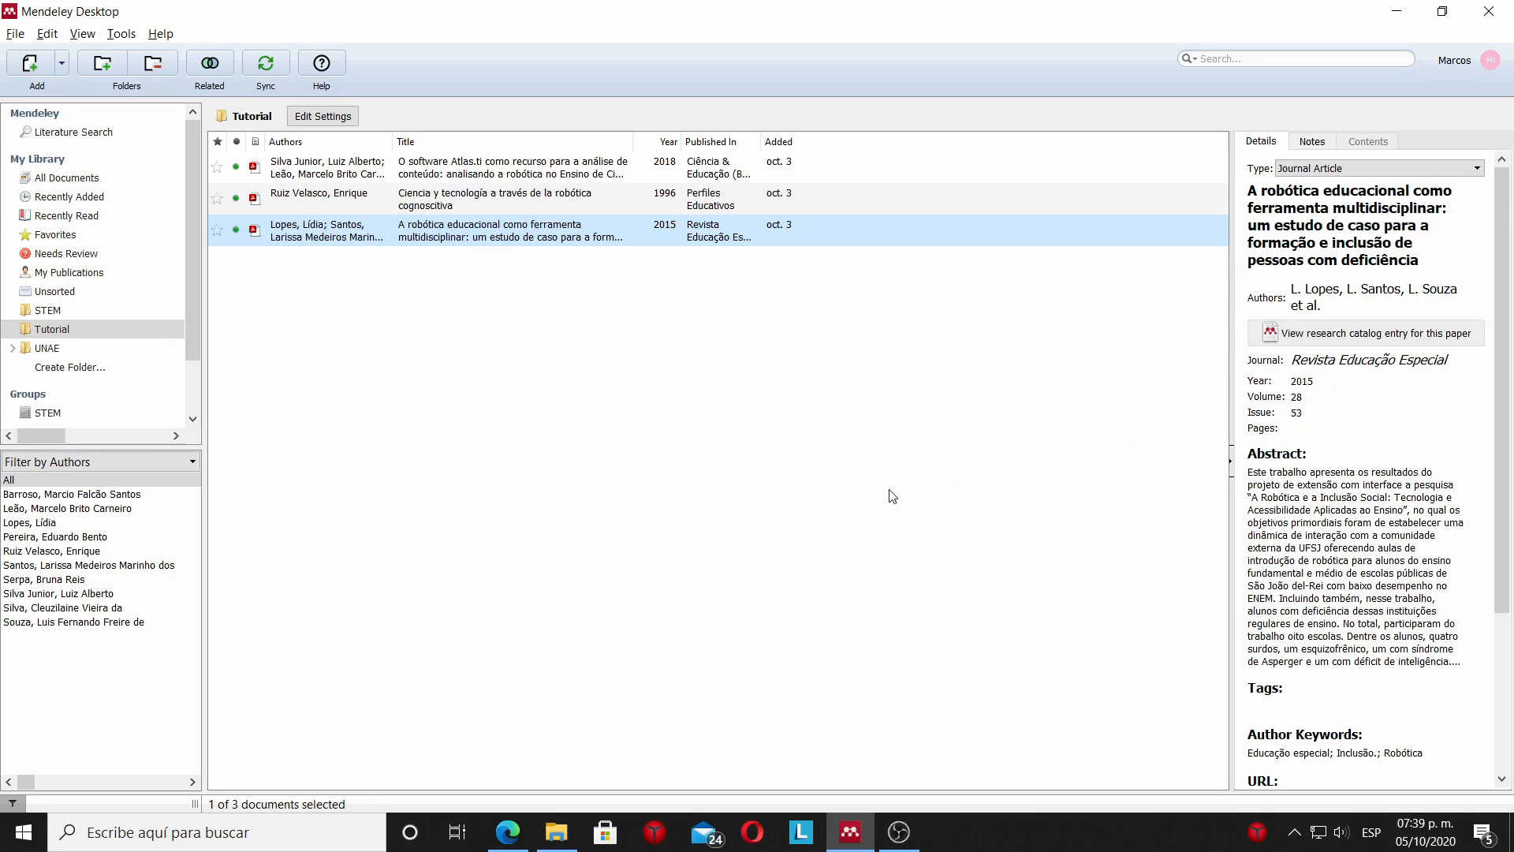
Check the title, authors and abstract of educaçao_especial.pdf in Edge against the imported details, and return to Mendeley.
mouse_move(508, 829)
click(509, 762)
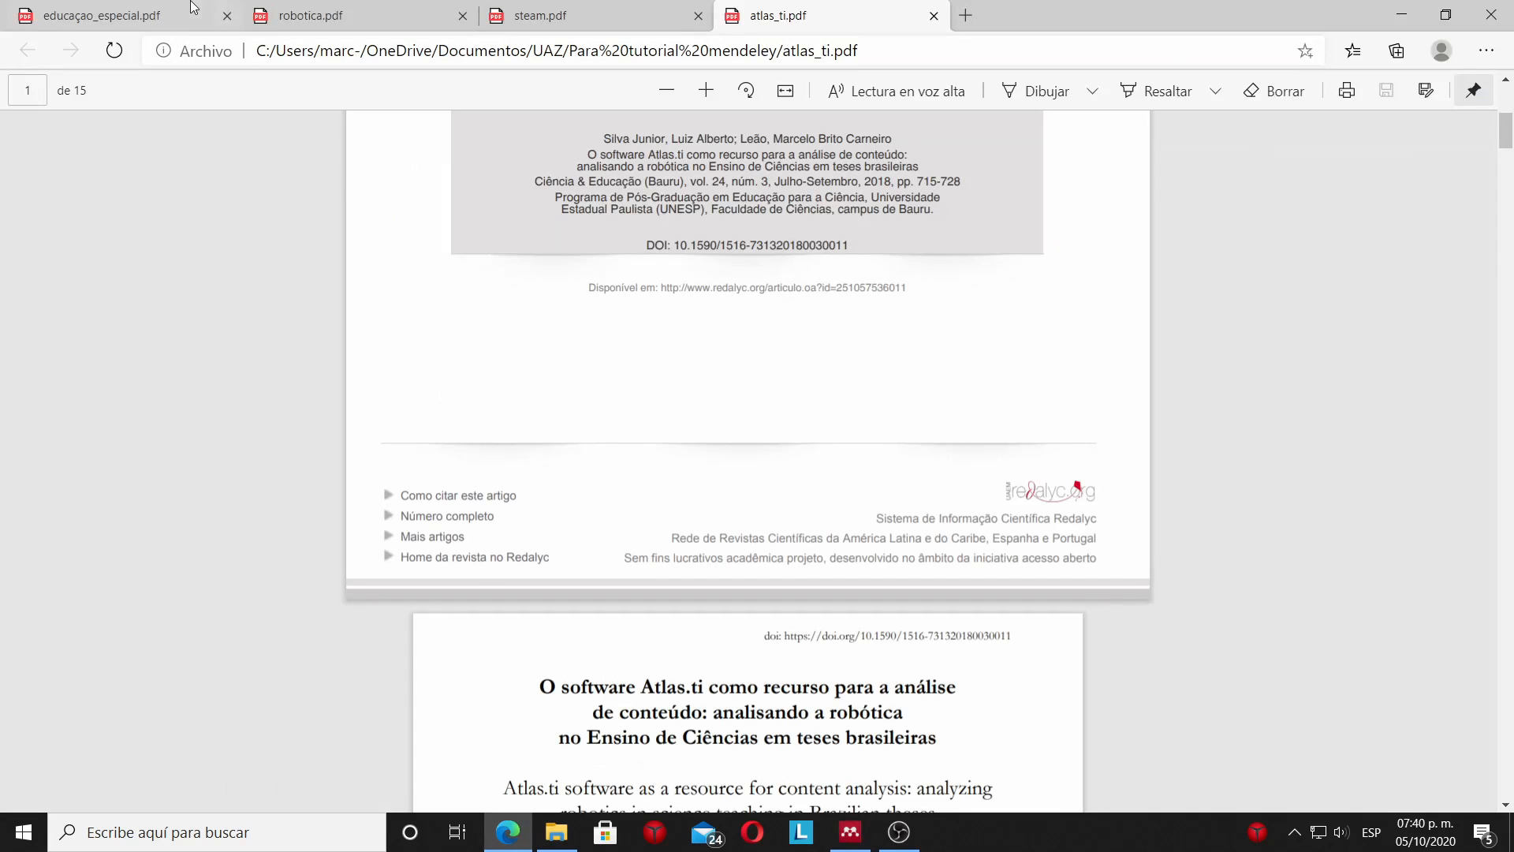
click(140, 8)
scroll(694, 308, up, 8)
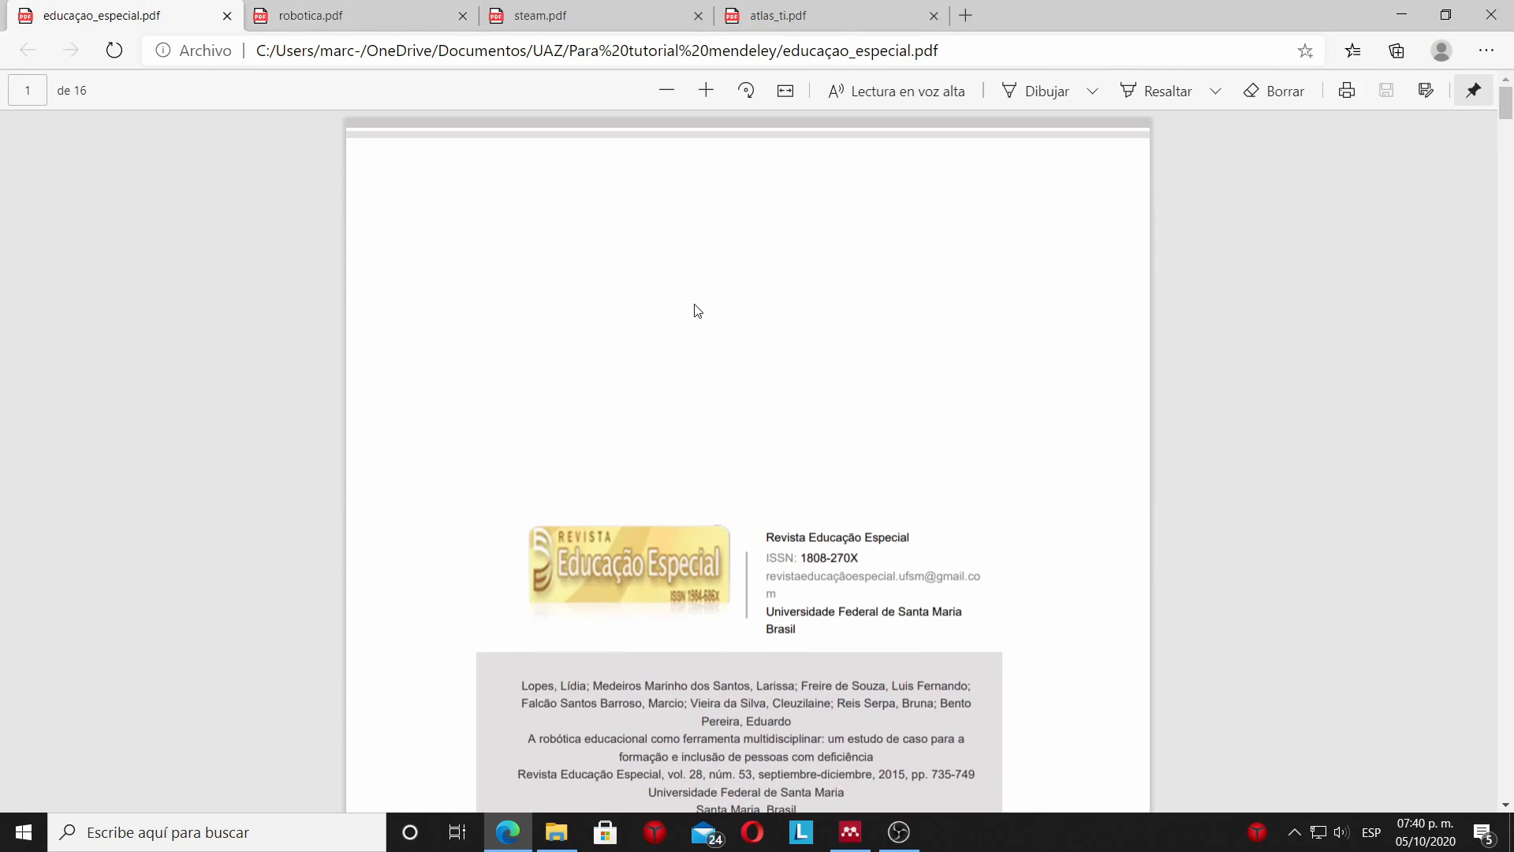
scroll(696, 310, down, 10)
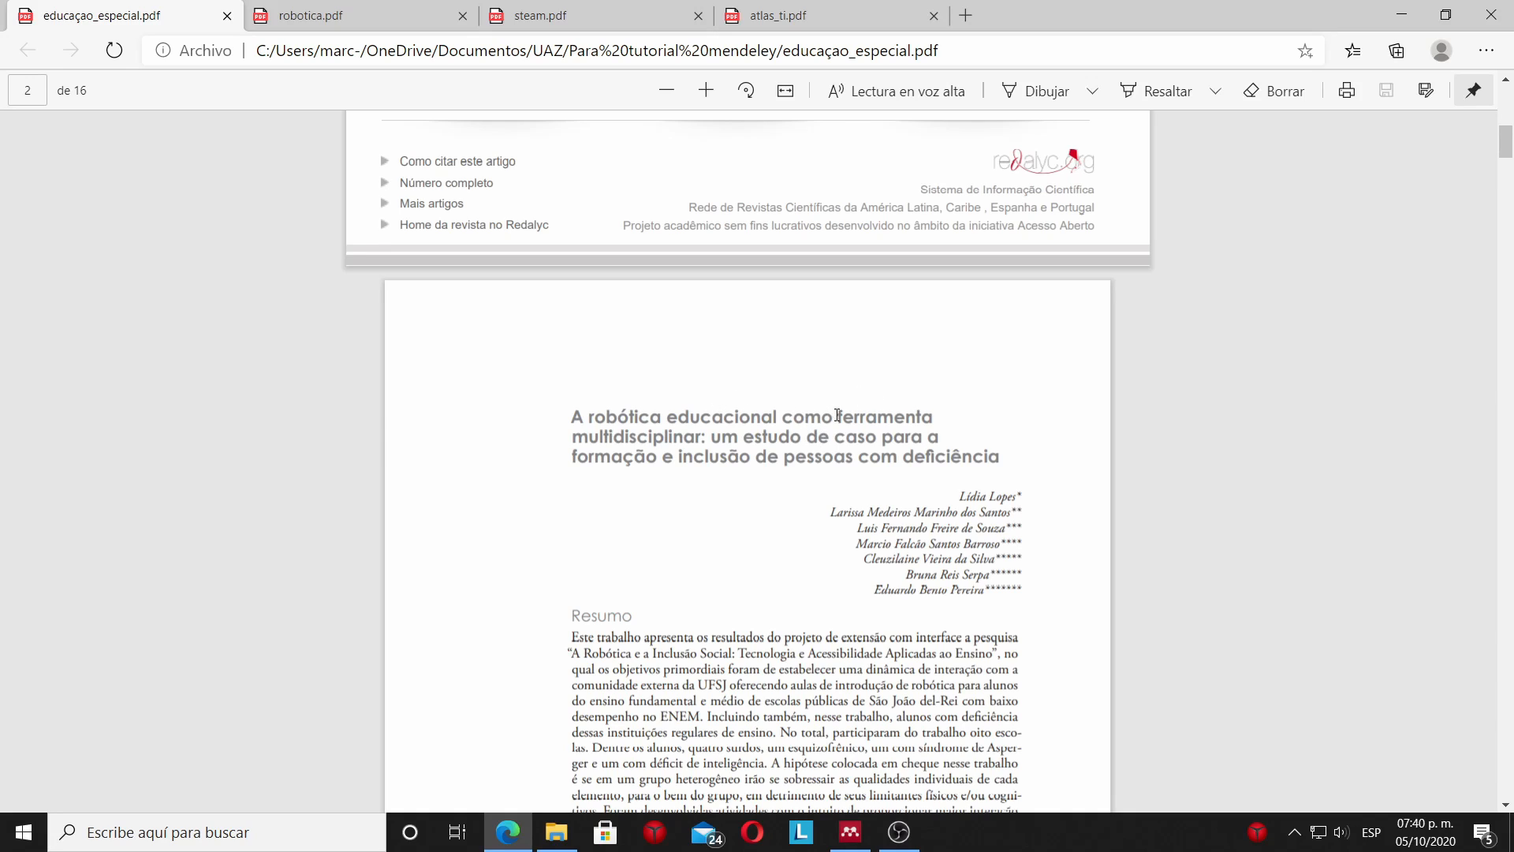
mouse_move(852, 830)
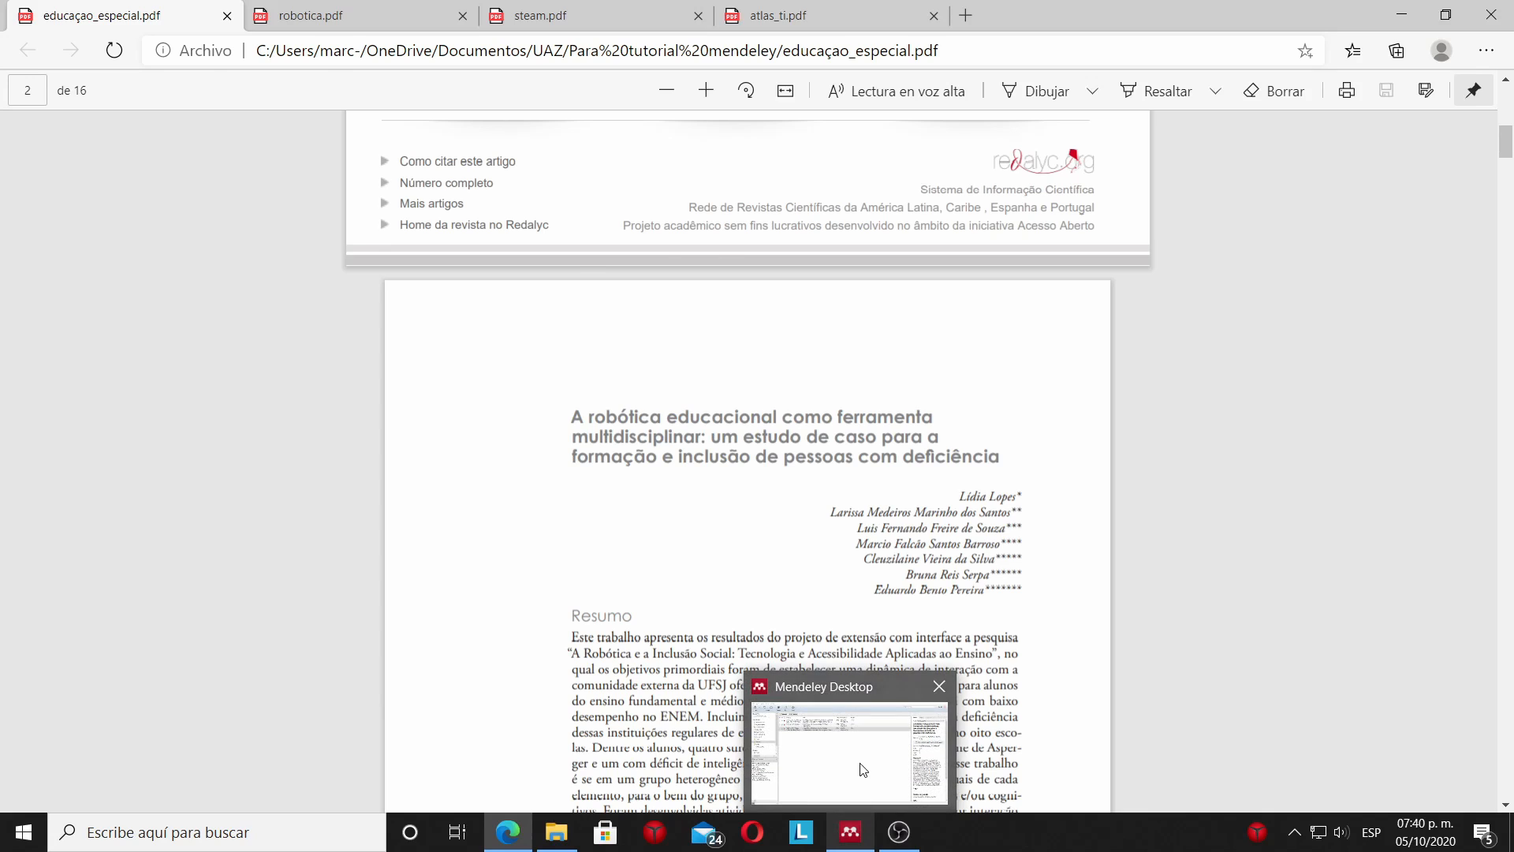
mouse_move(864, 769)
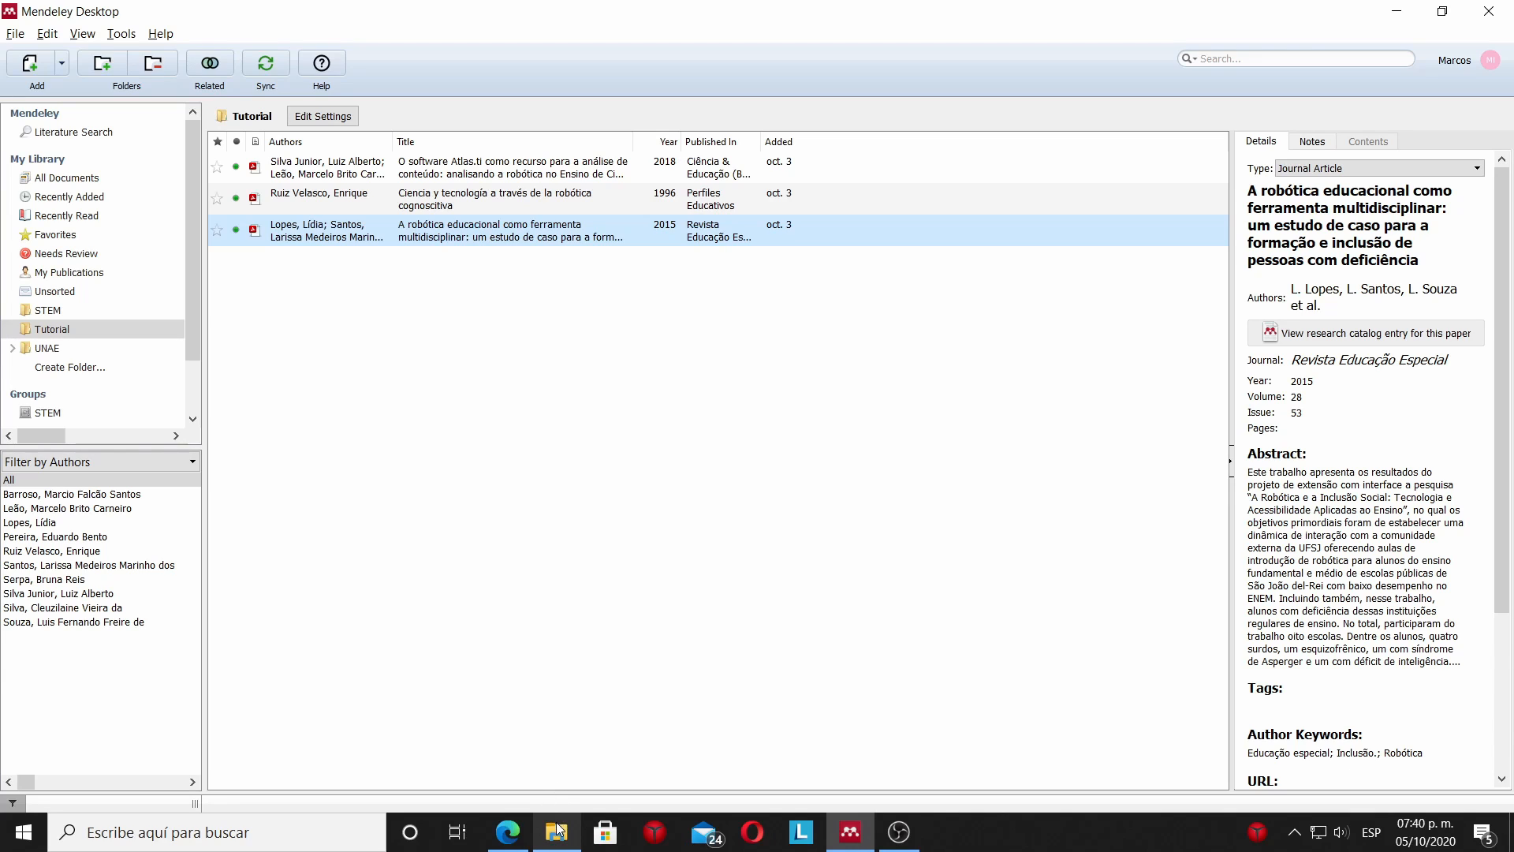
Add steam.pdf from File Explorer to Mendeley's Tutorial folder and show the imported article's details.
mouse_move(557, 827)
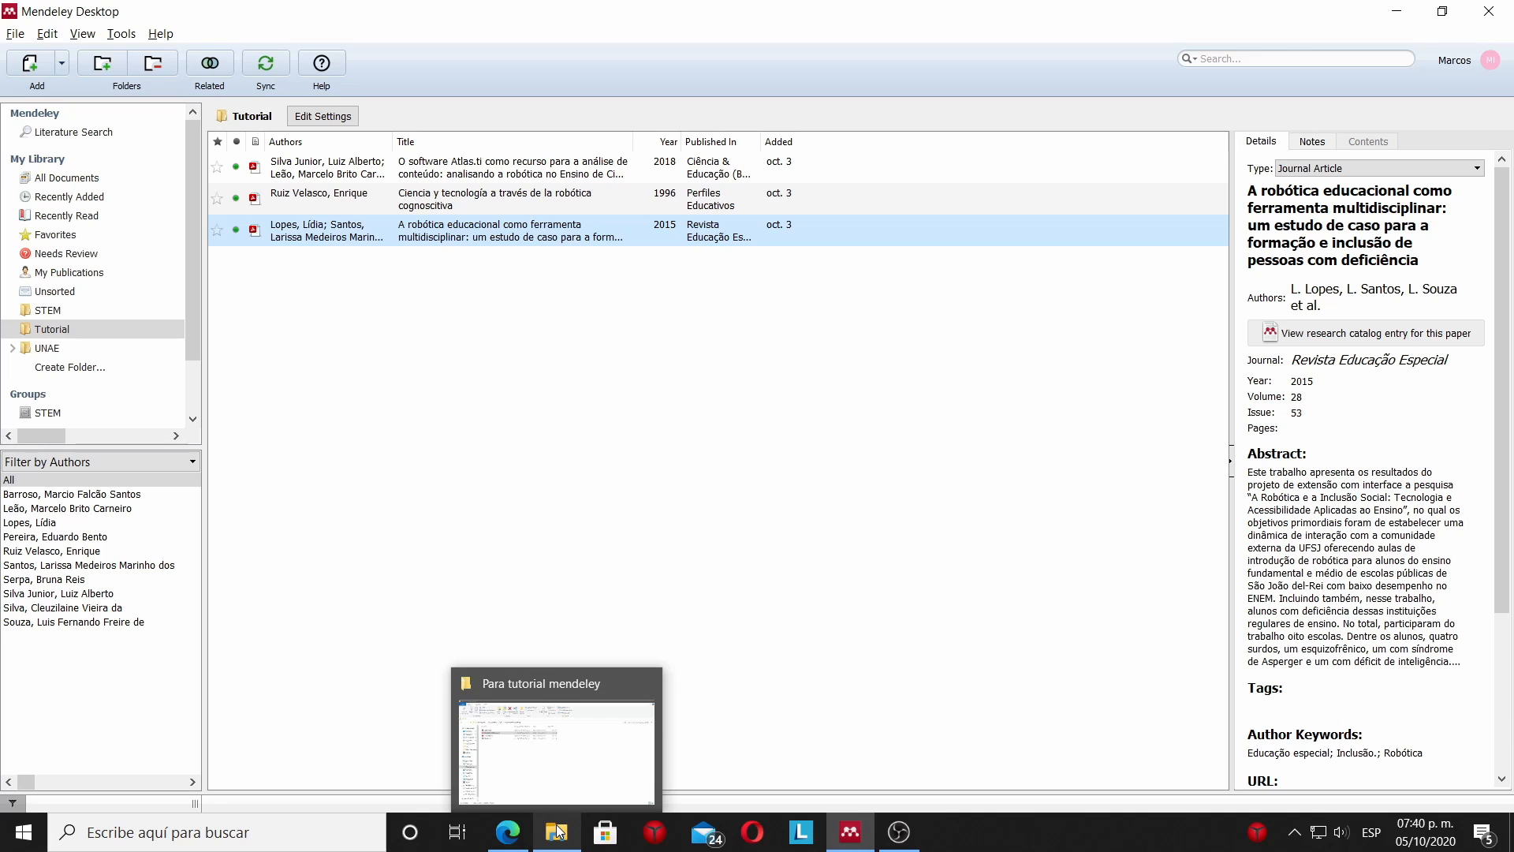
click(551, 808)
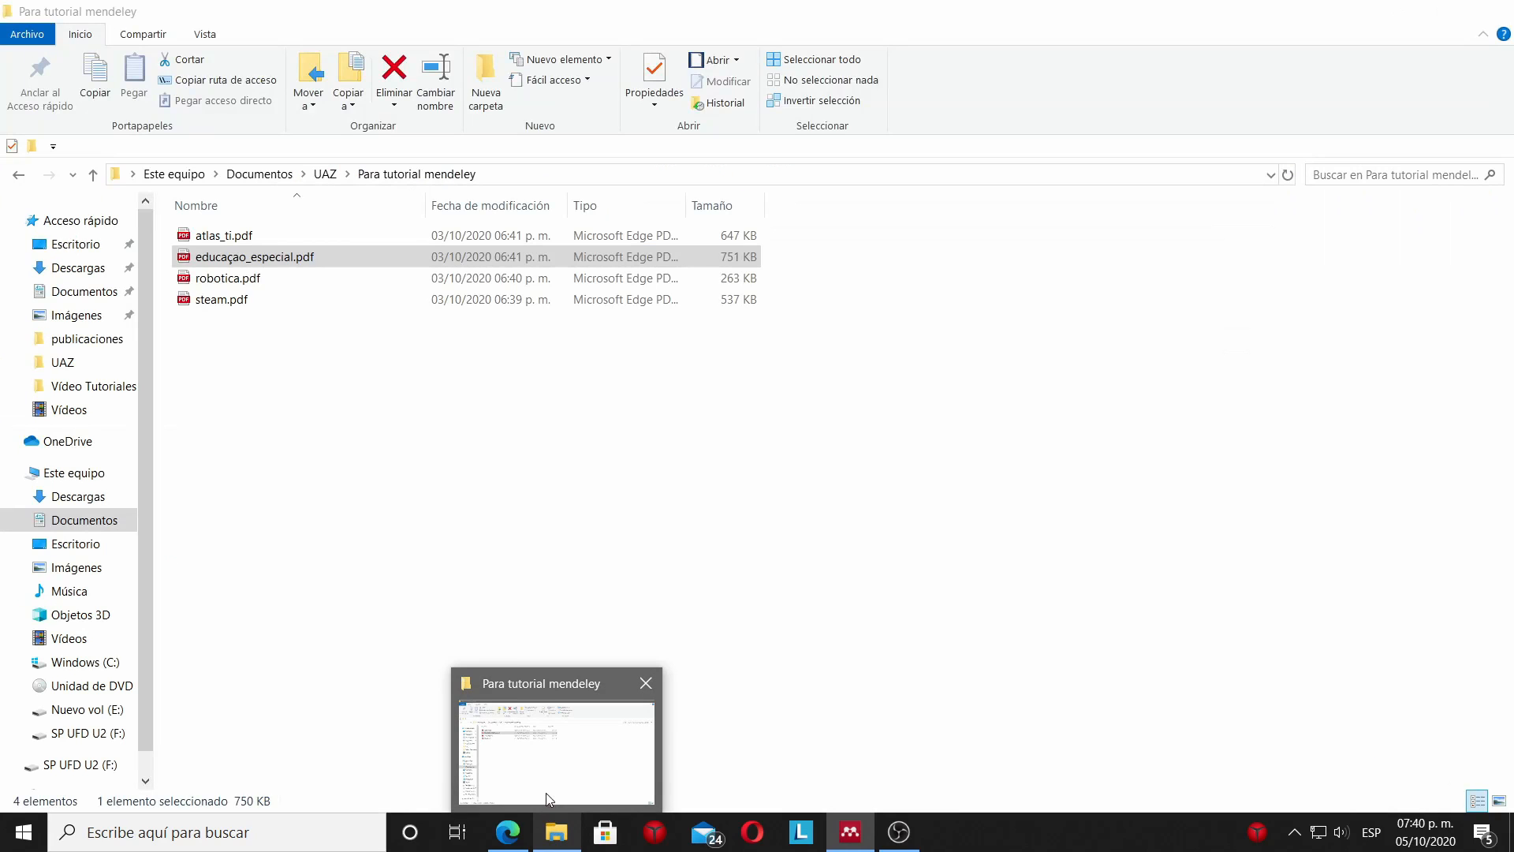
click(229, 304)
drag(229, 310, 383, 351)
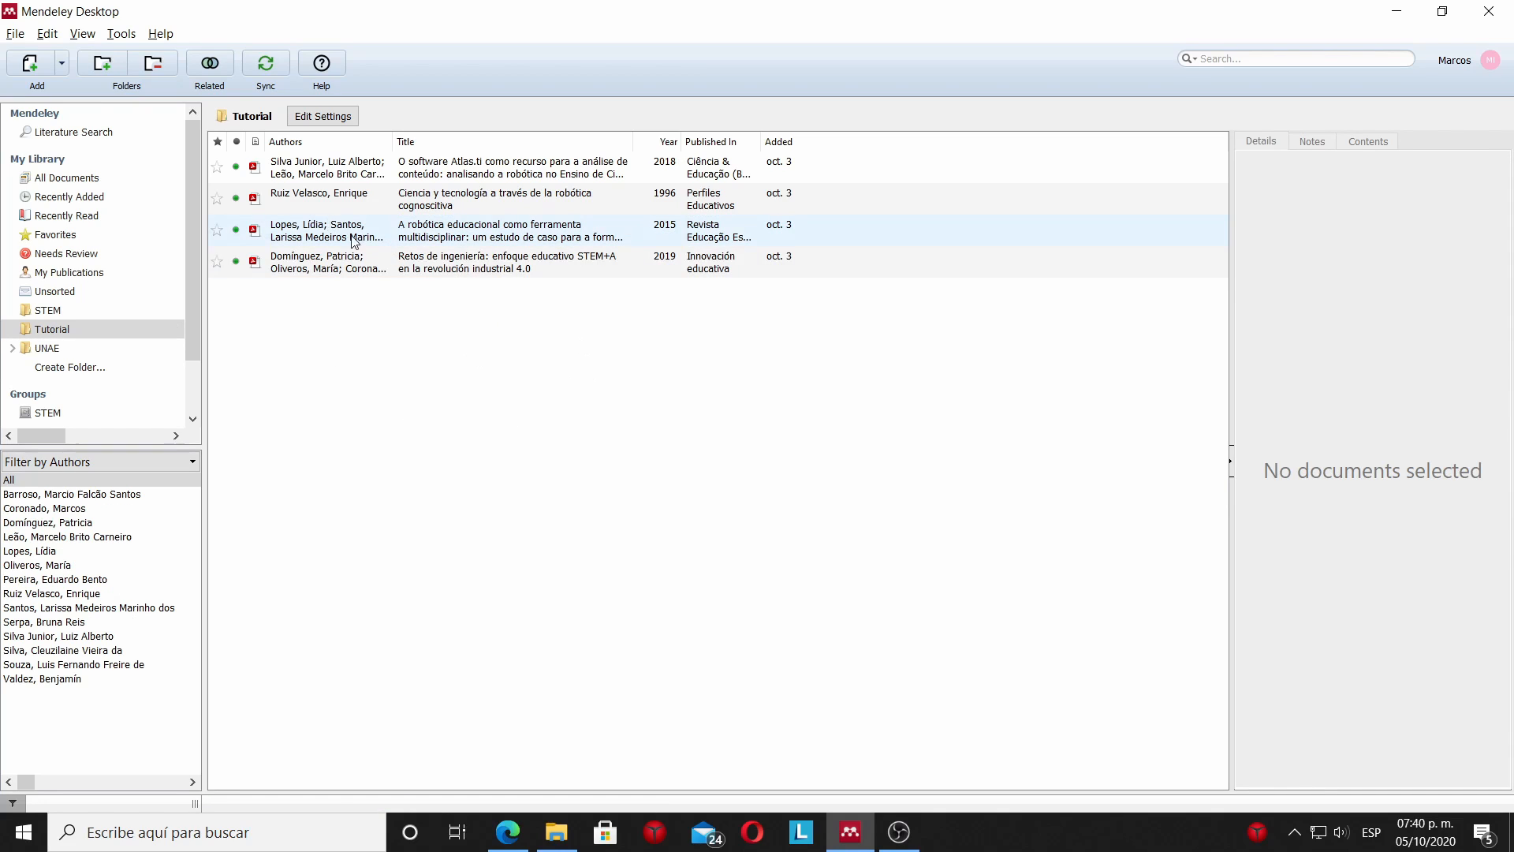
click(386, 264)
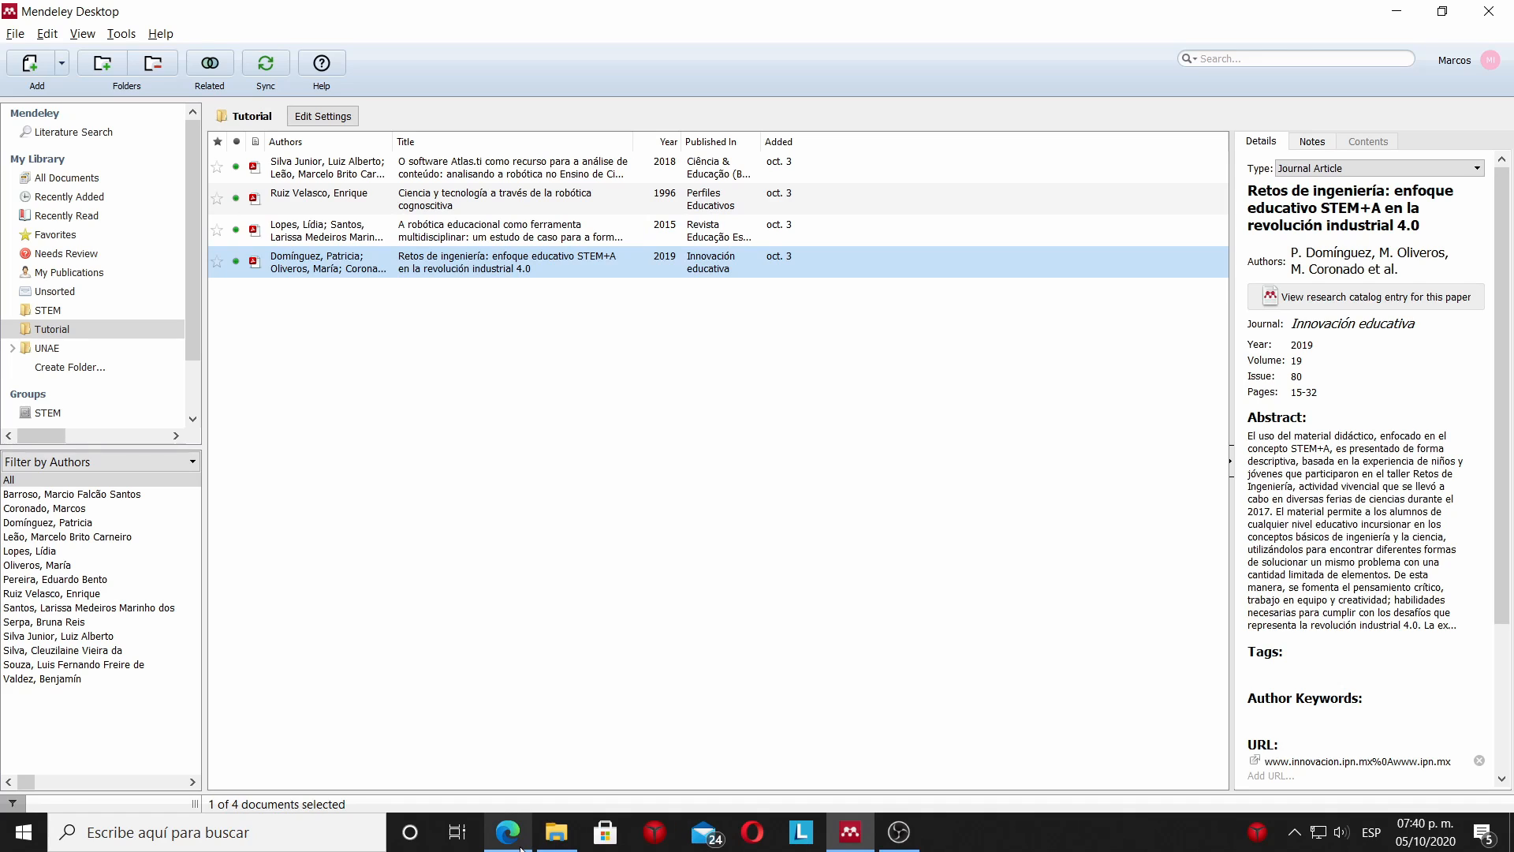
Check the title, authors and abstract of steam.pdf in Edge against the imported details, and return to Mendeley.
mouse_move(520, 848)
click(508, 797)
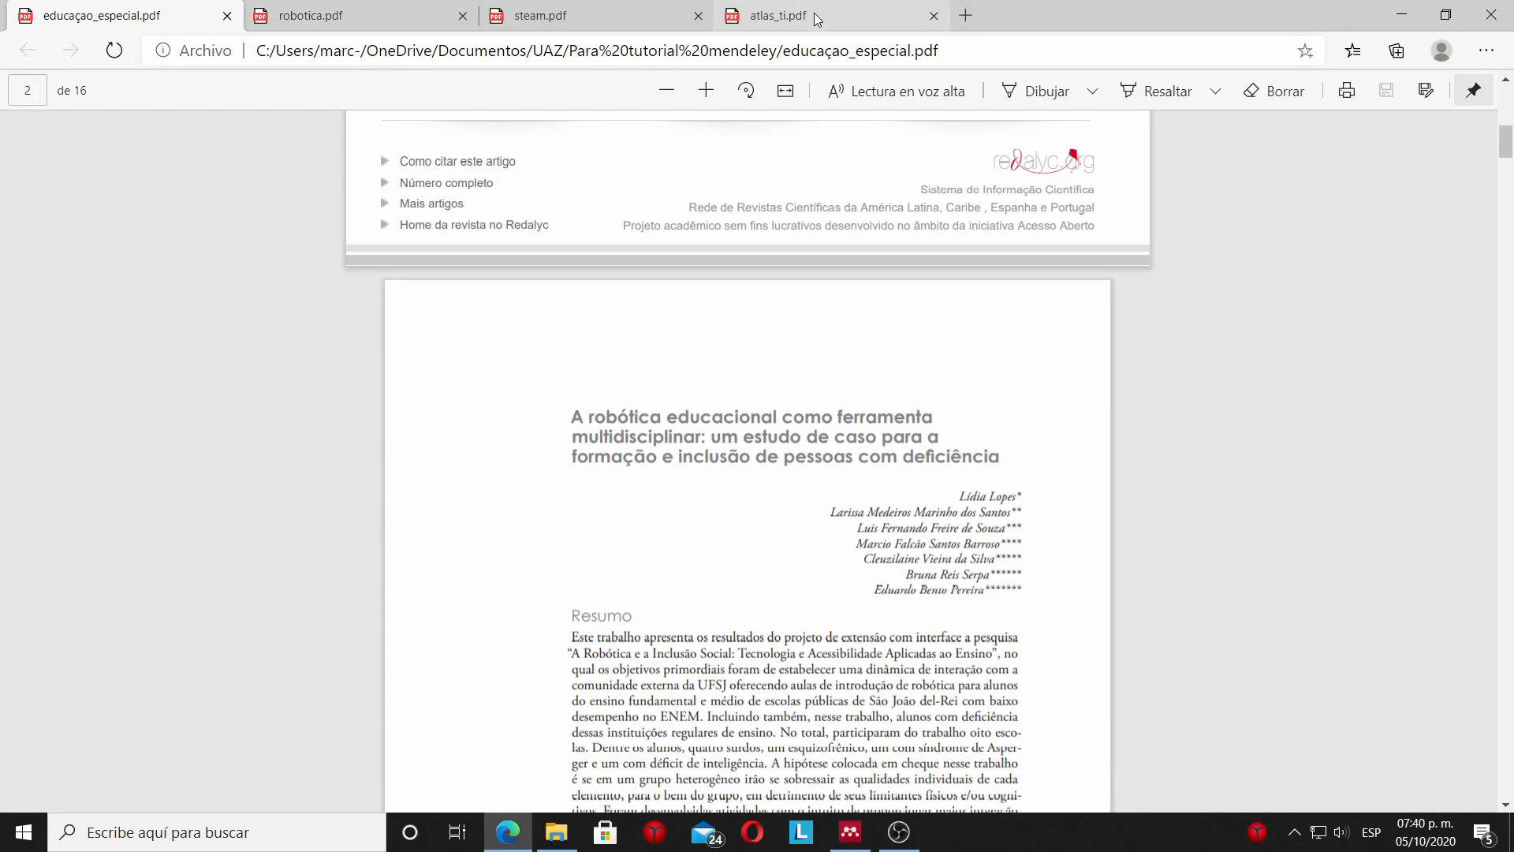
click(592, 16)
scroll(649, 371, down, 8)
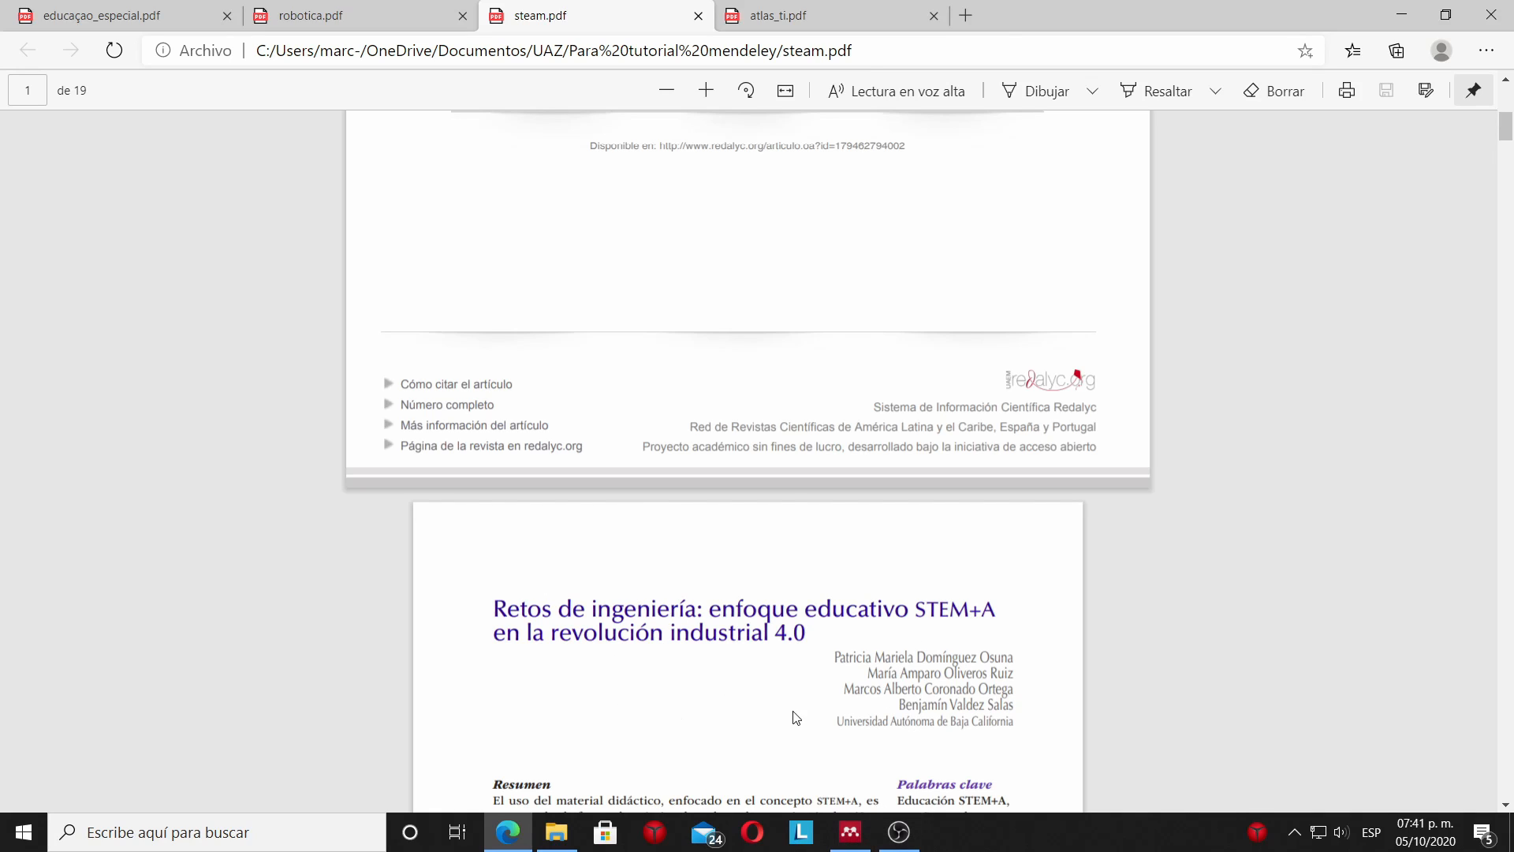
scroll(789, 709, down, 2)
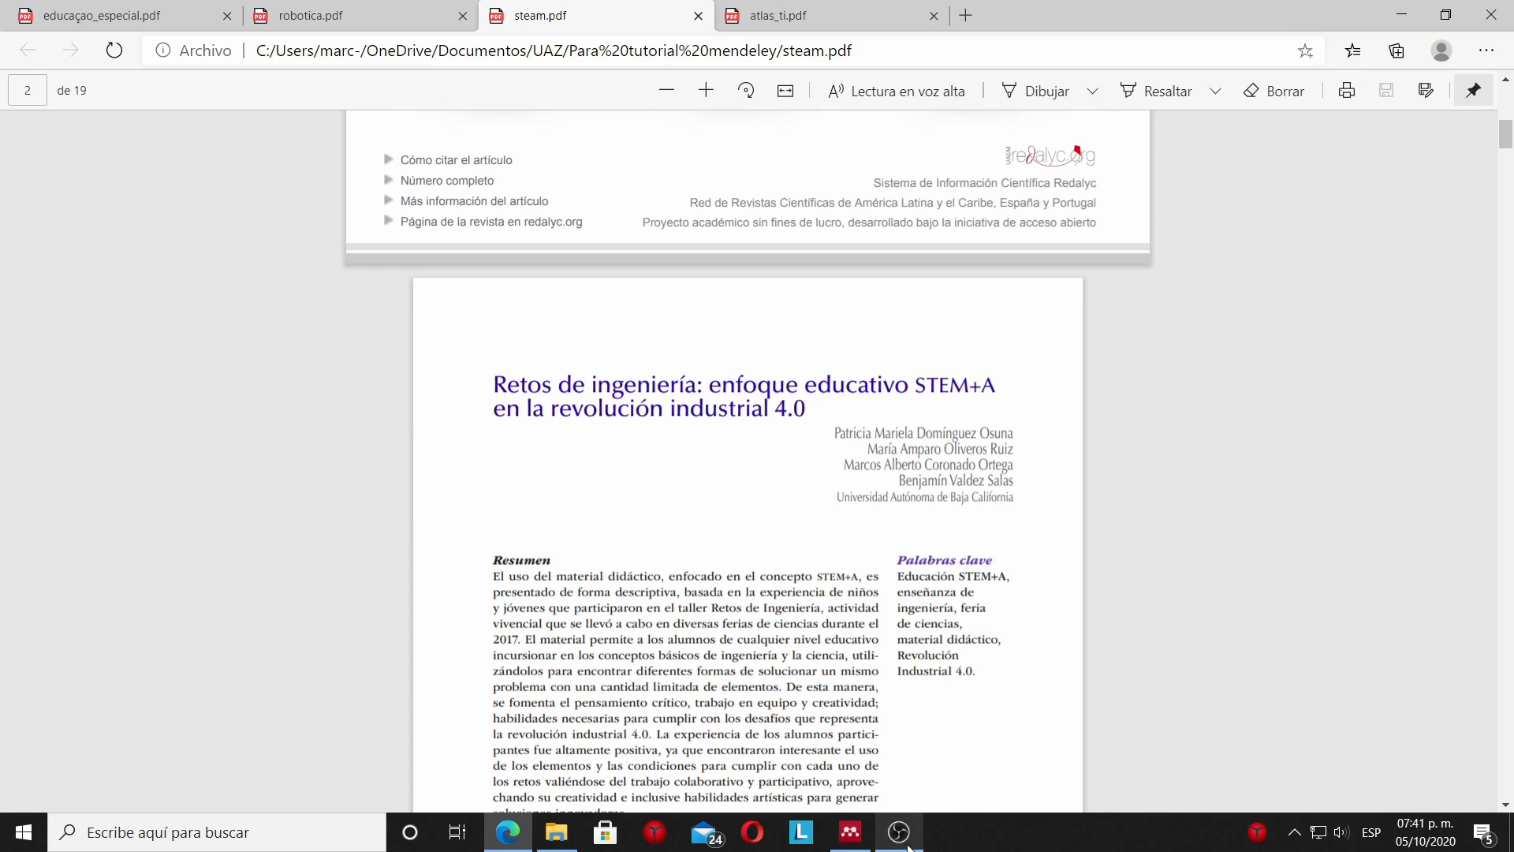
click(850, 832)
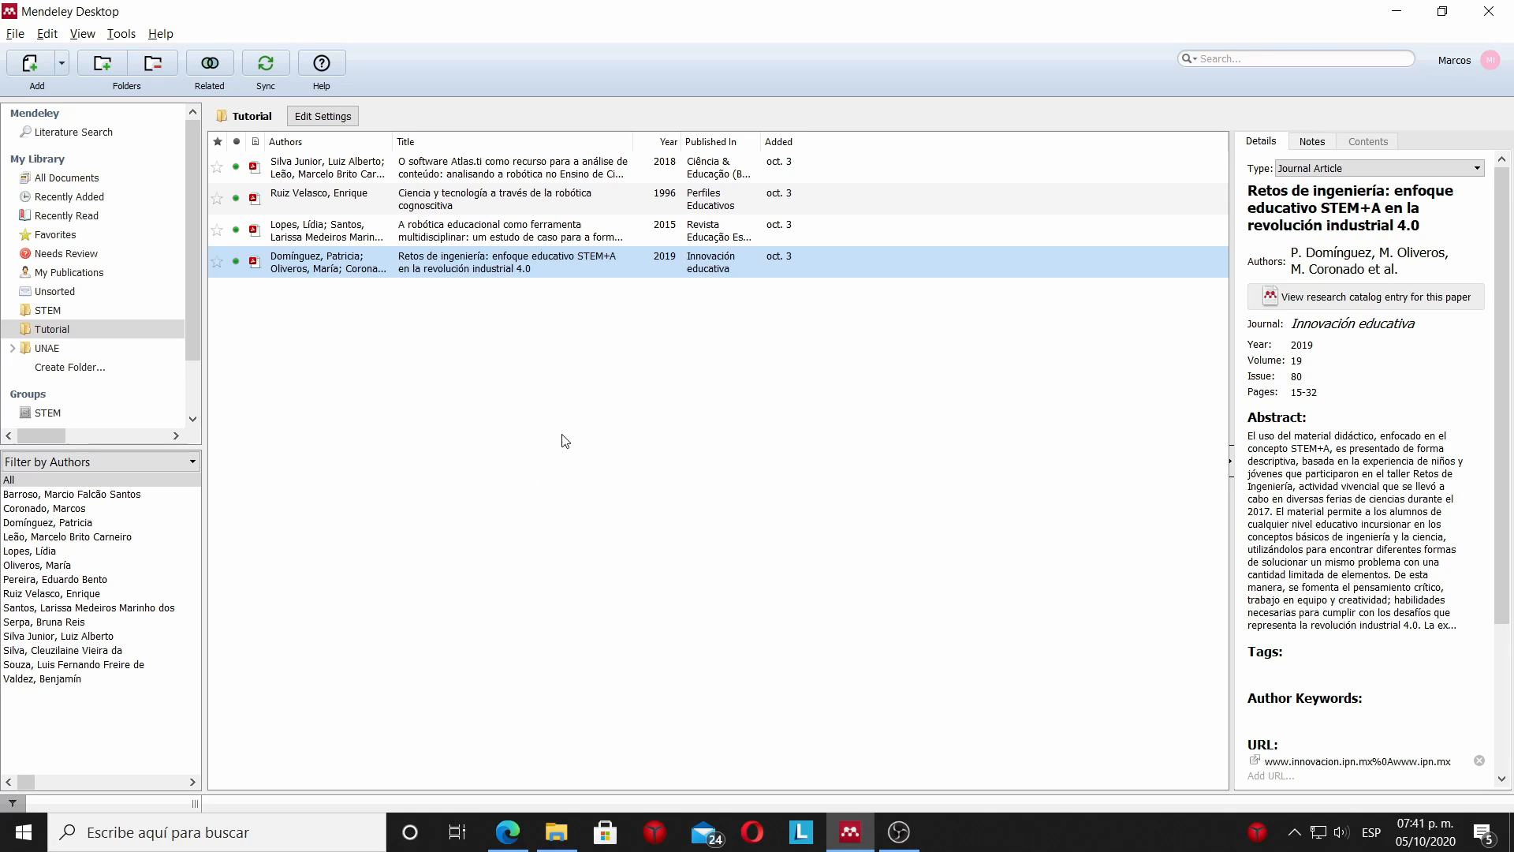
Start a manual entry in Mendeley's Tutorial folder and choose Book Section as its document type.
click(379, 663)
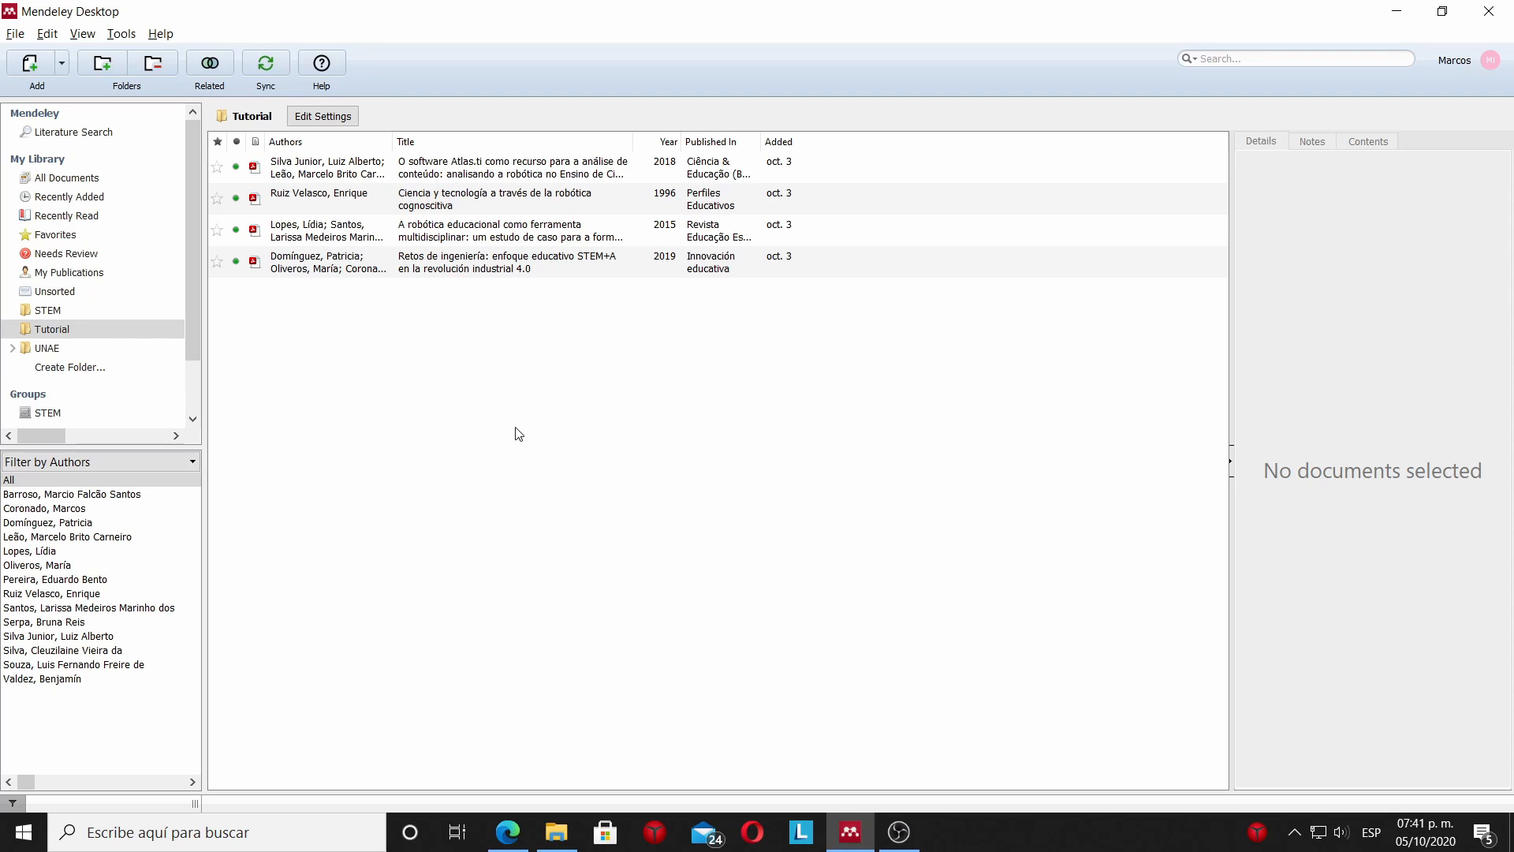
click(61, 68)
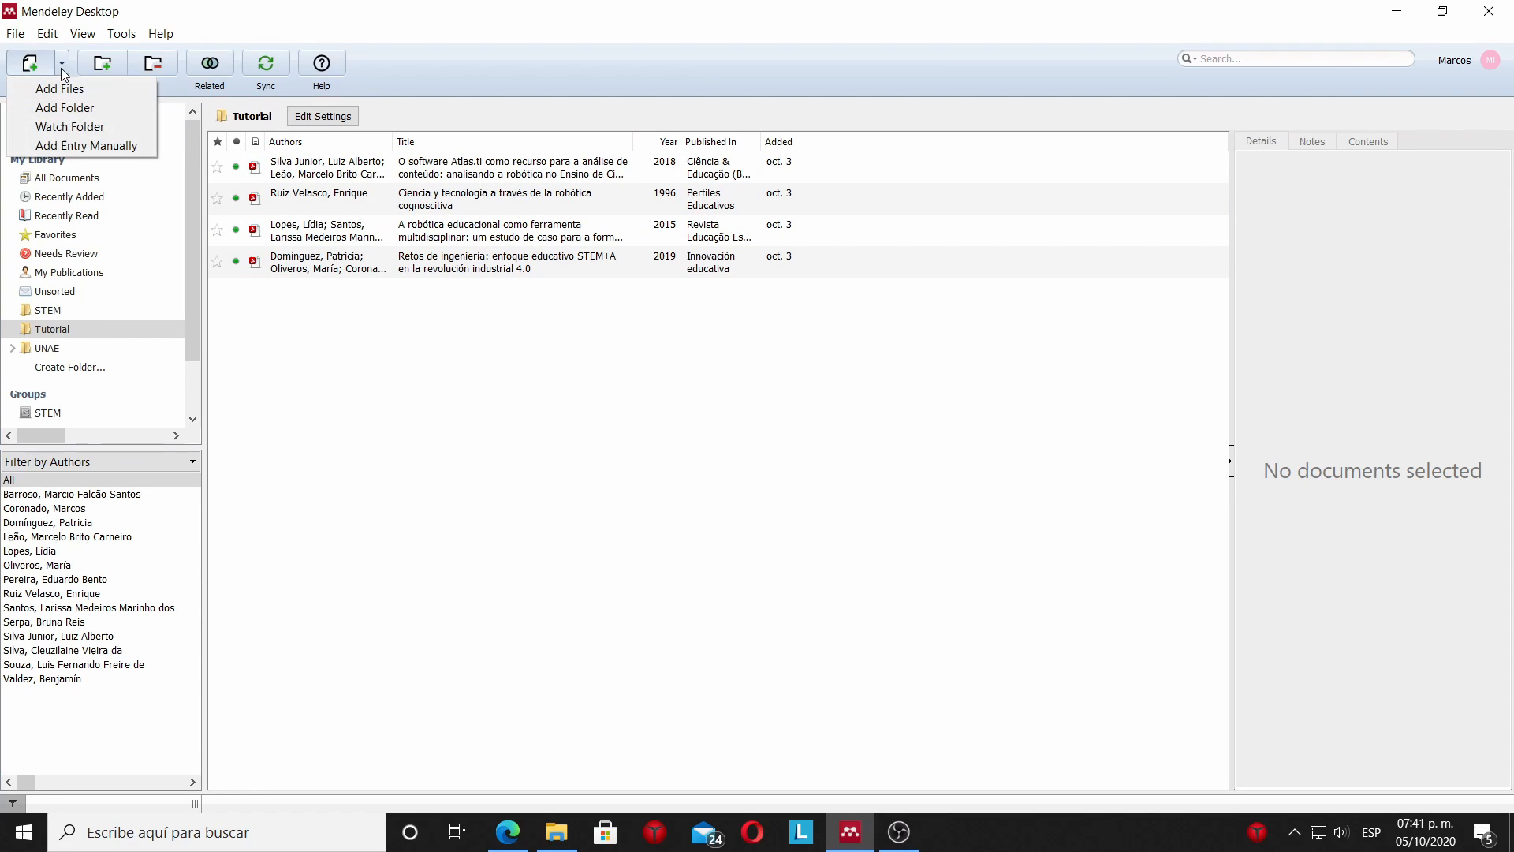
click(109, 148)
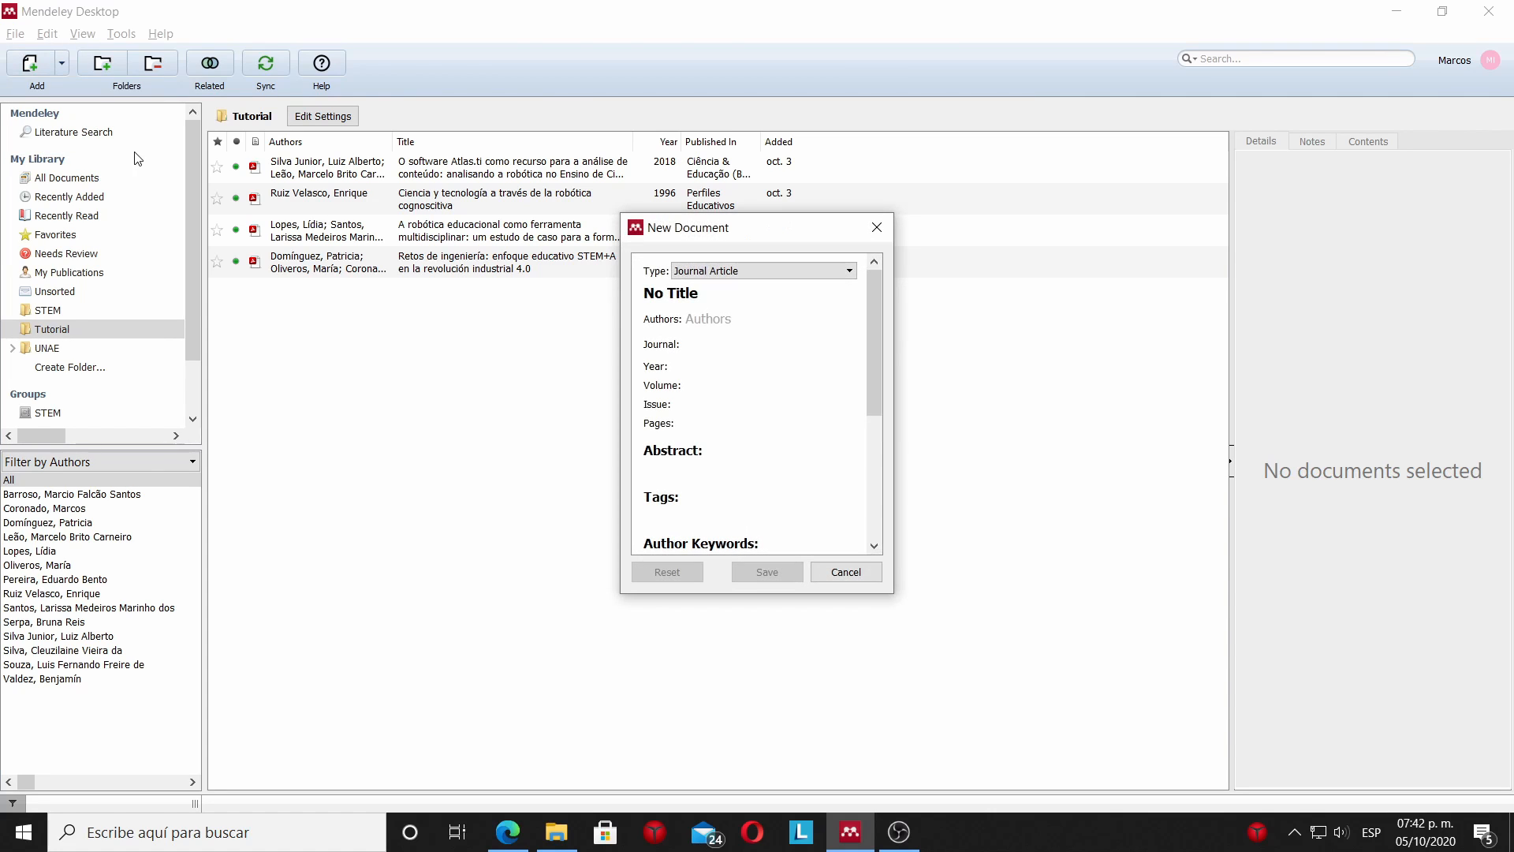
click(836, 271)
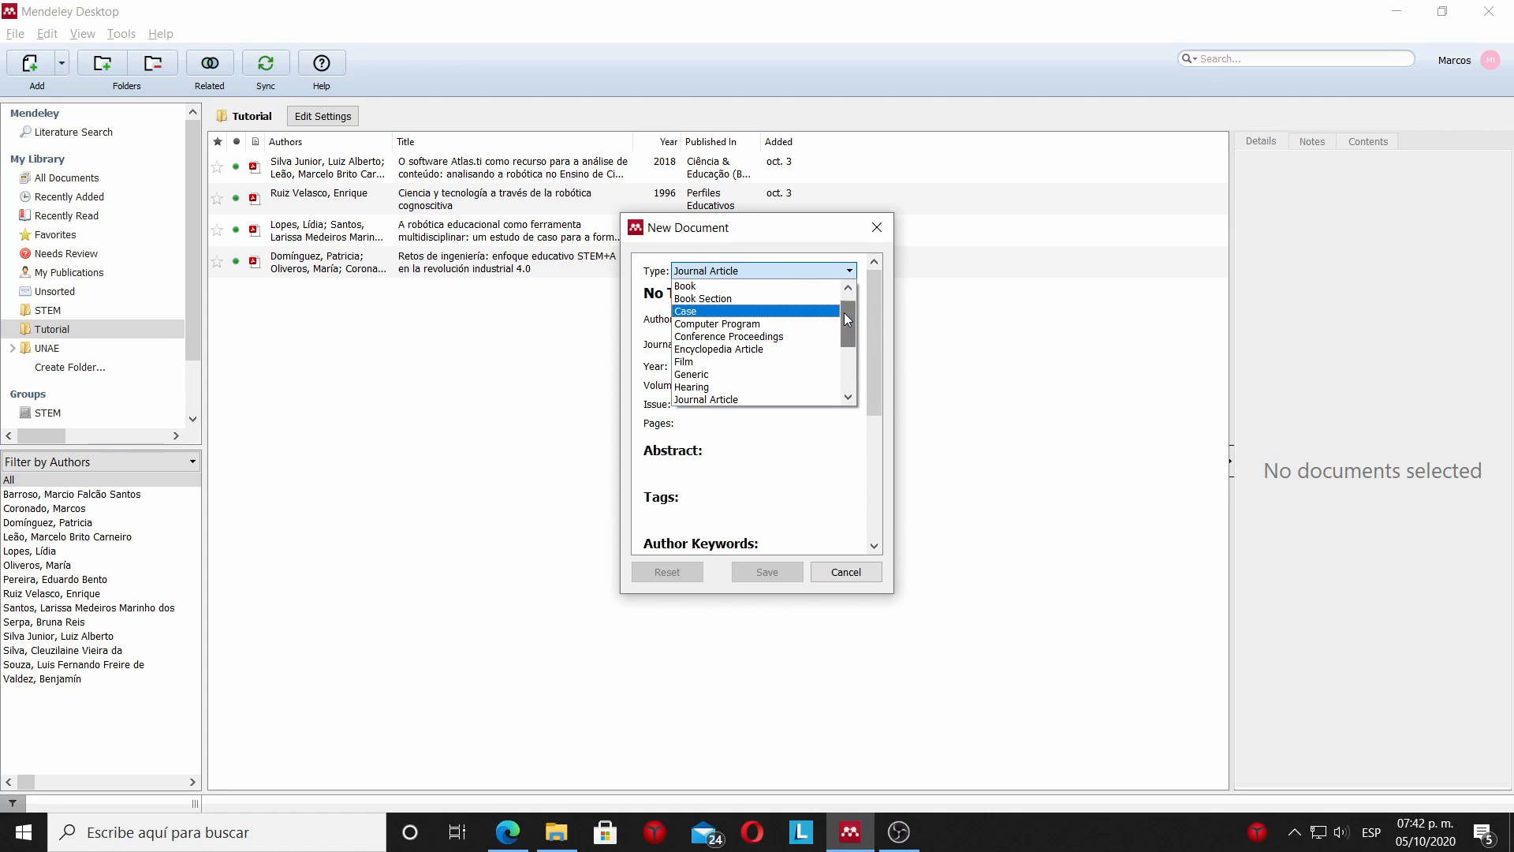
drag(844, 312, 844, 357)
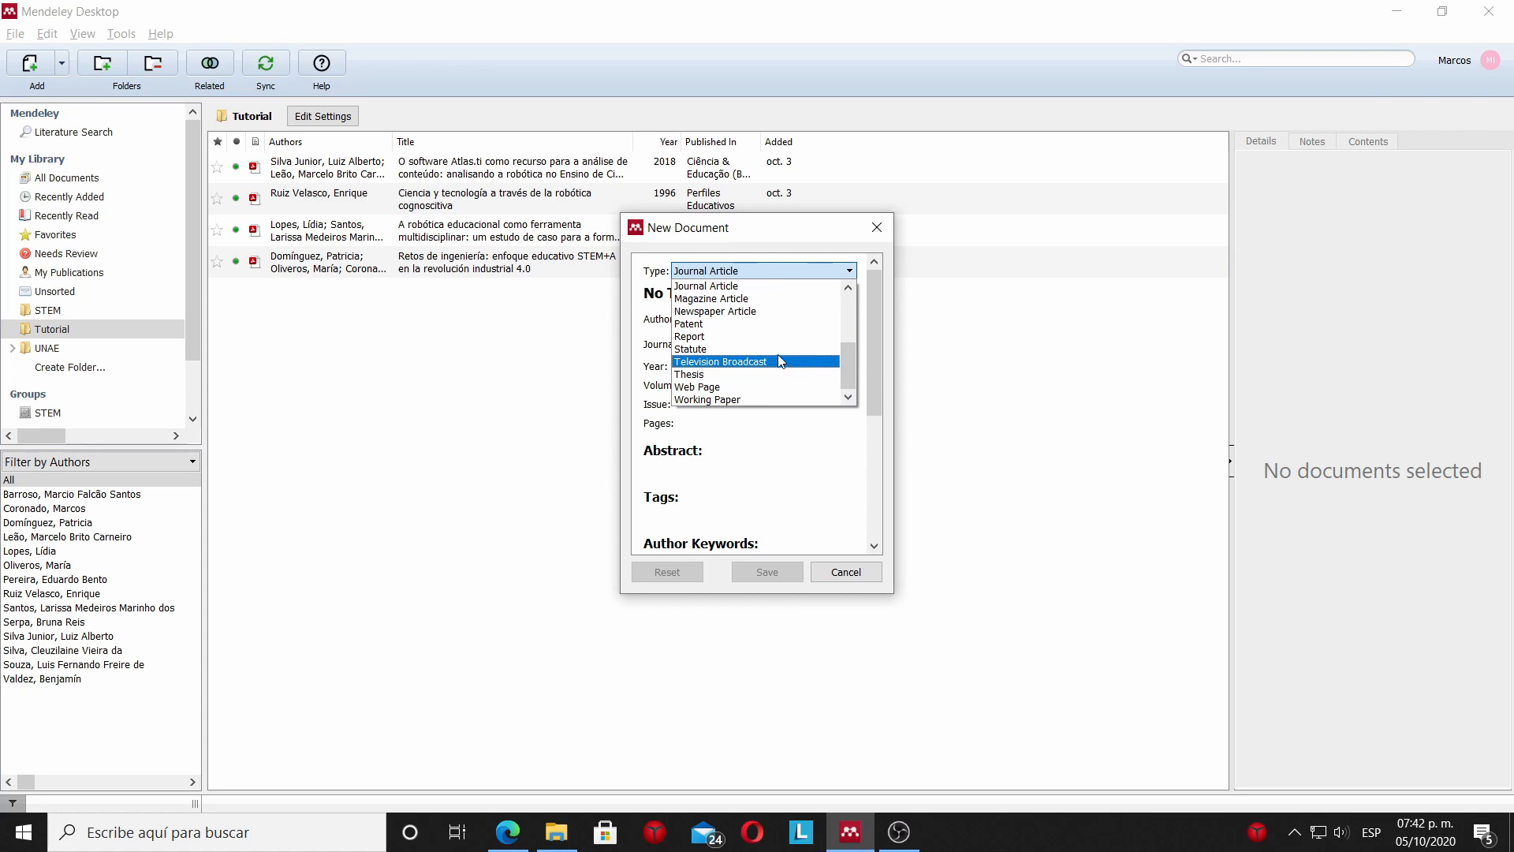
drag(852, 373, 850, 356)
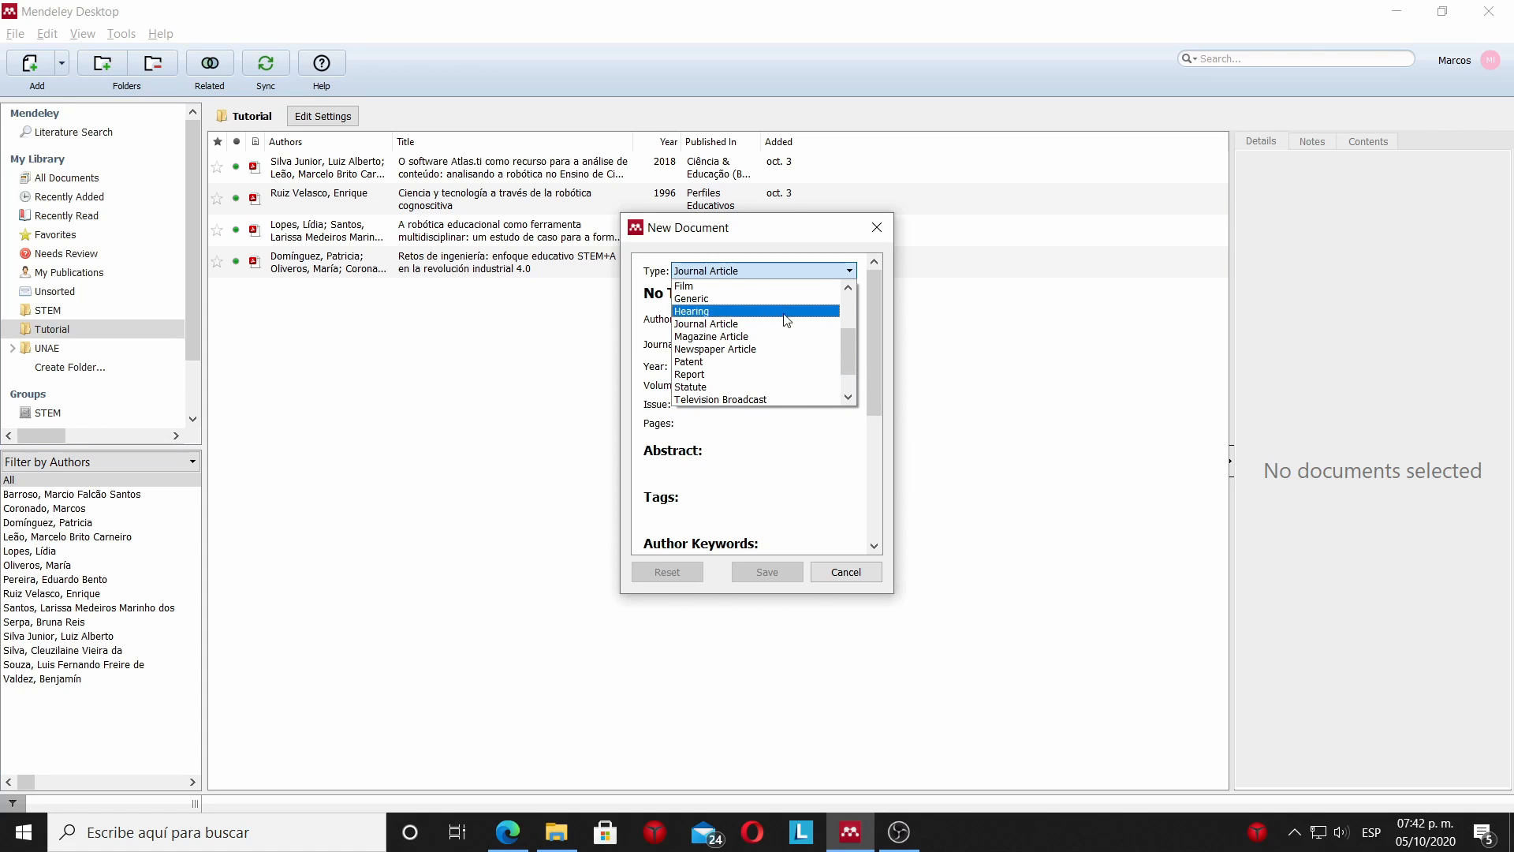
scroll(852, 358, up, 1)
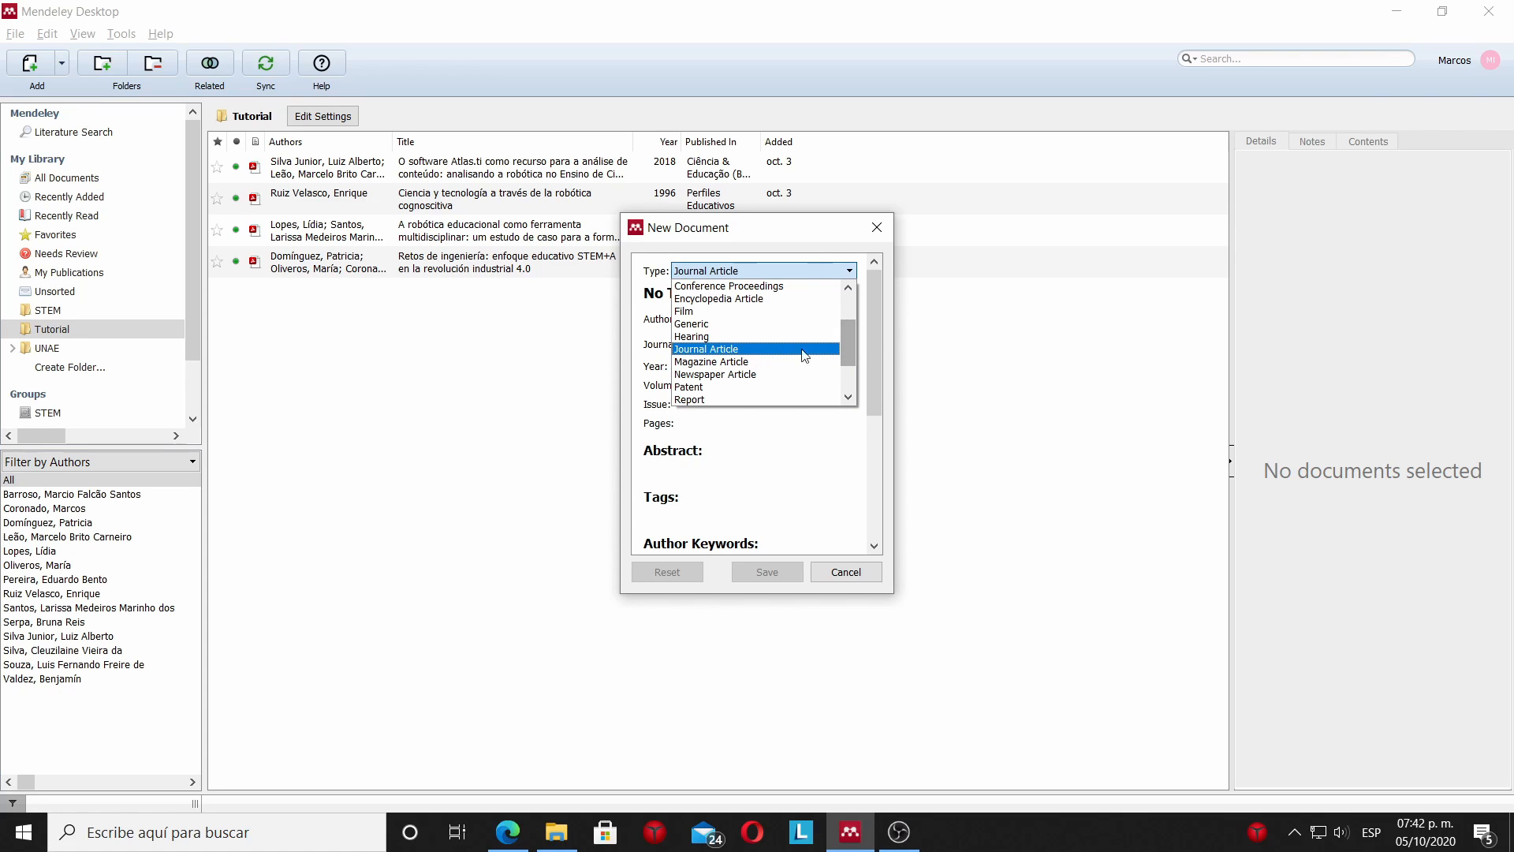
drag(853, 349, 852, 335)
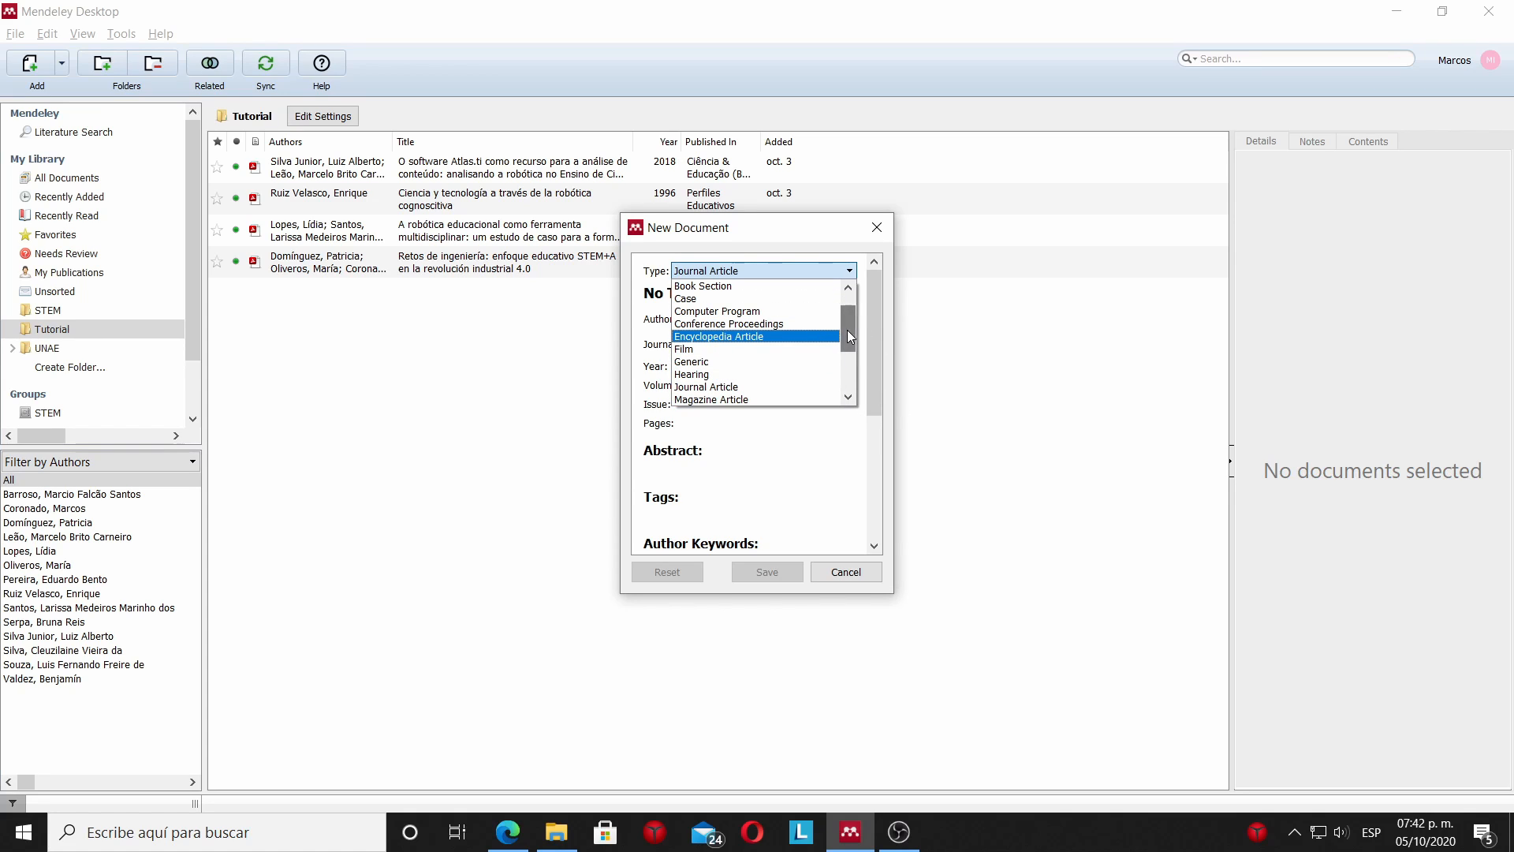
drag(847, 329, 848, 316)
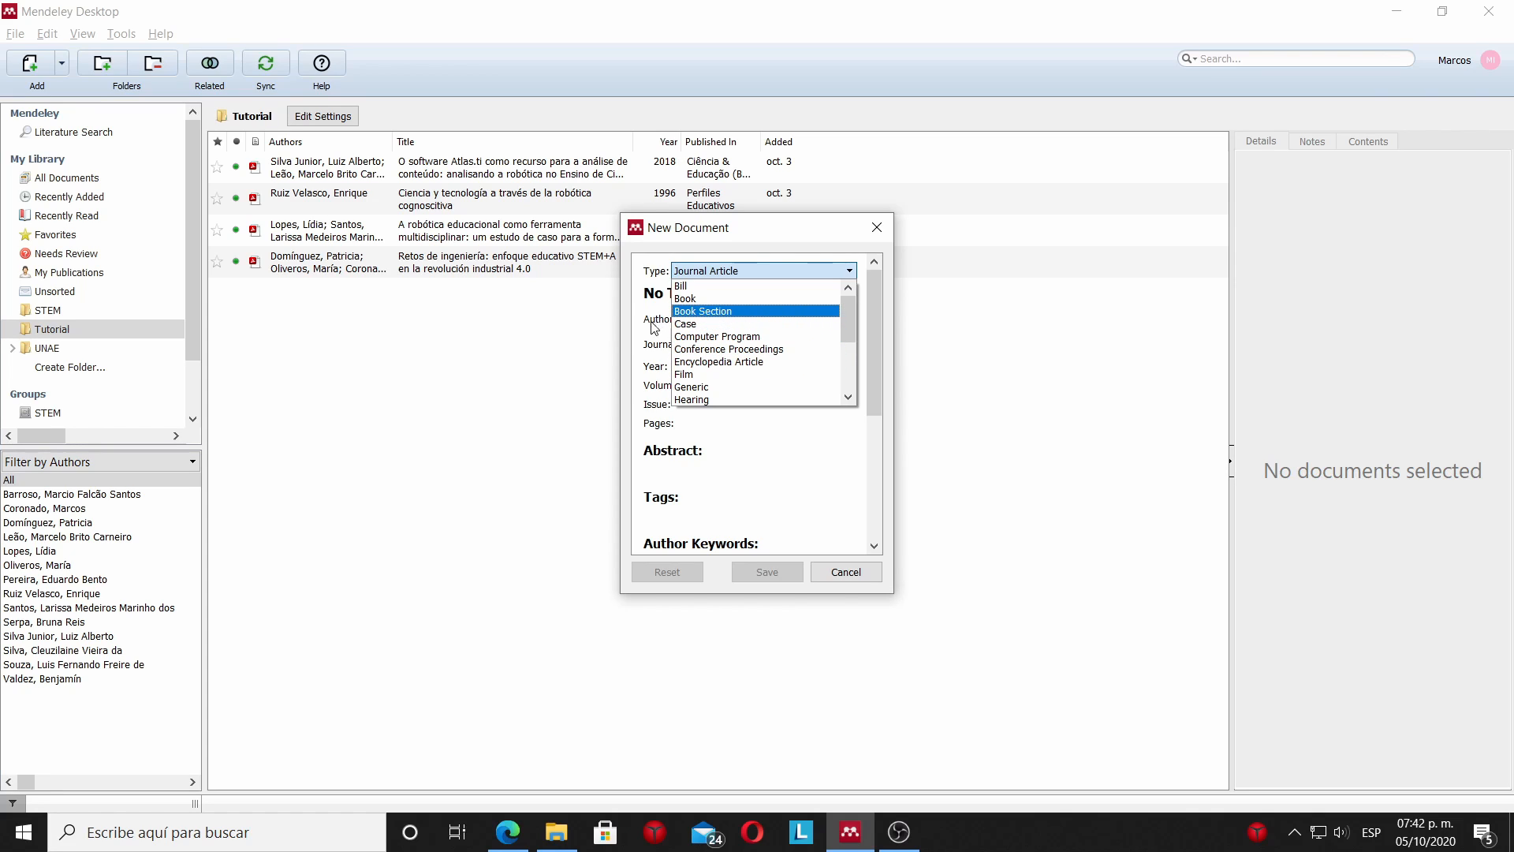
click(713, 318)
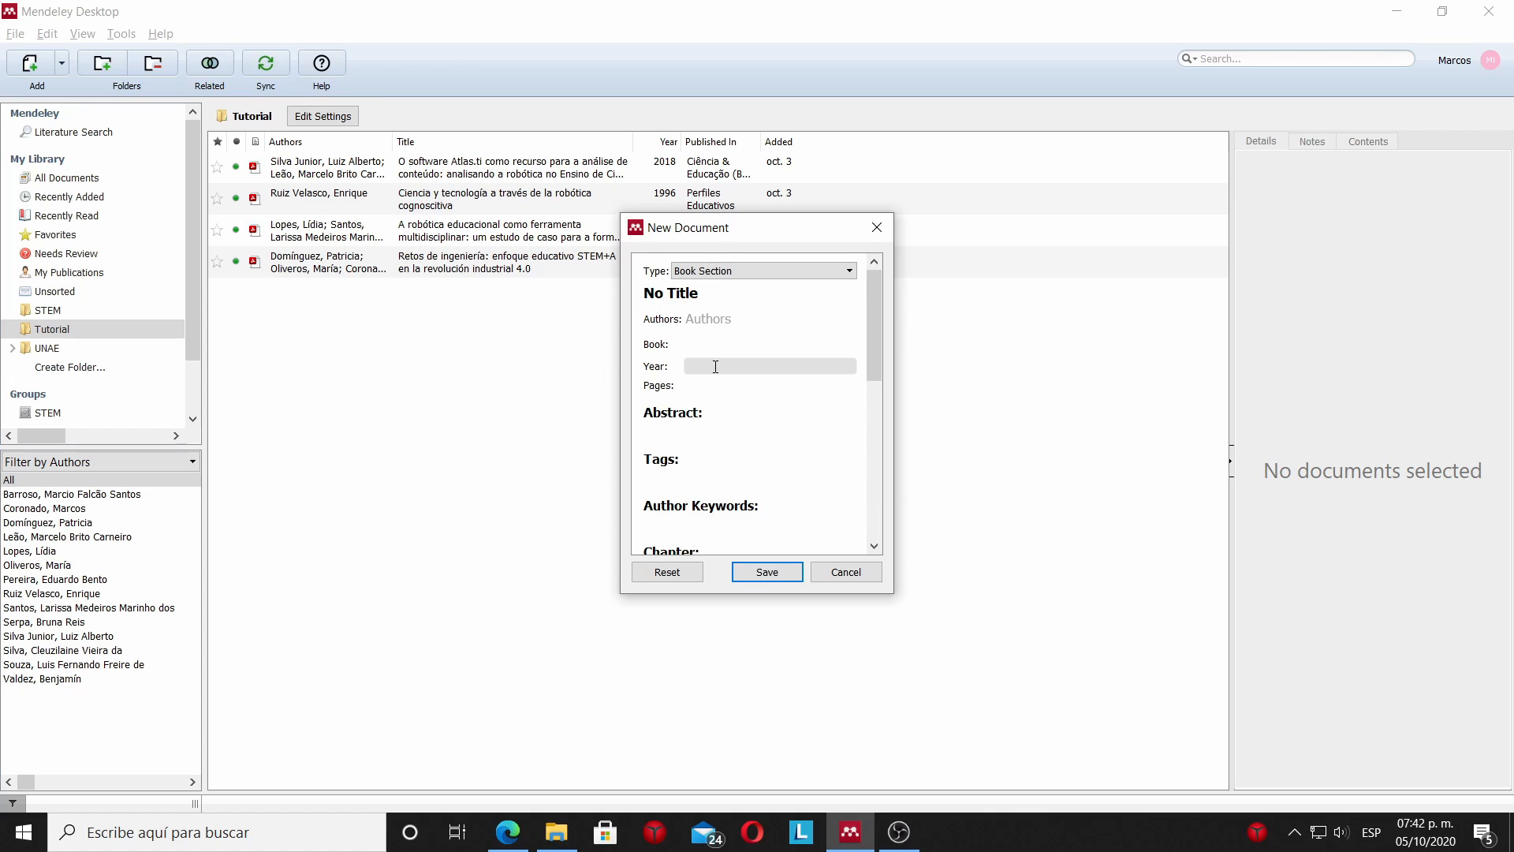
Review the fields offered for the Book Section entry, from tags and chapter through publisher, URL, catalog IDs and files.
drag(875, 352, 872, 426)
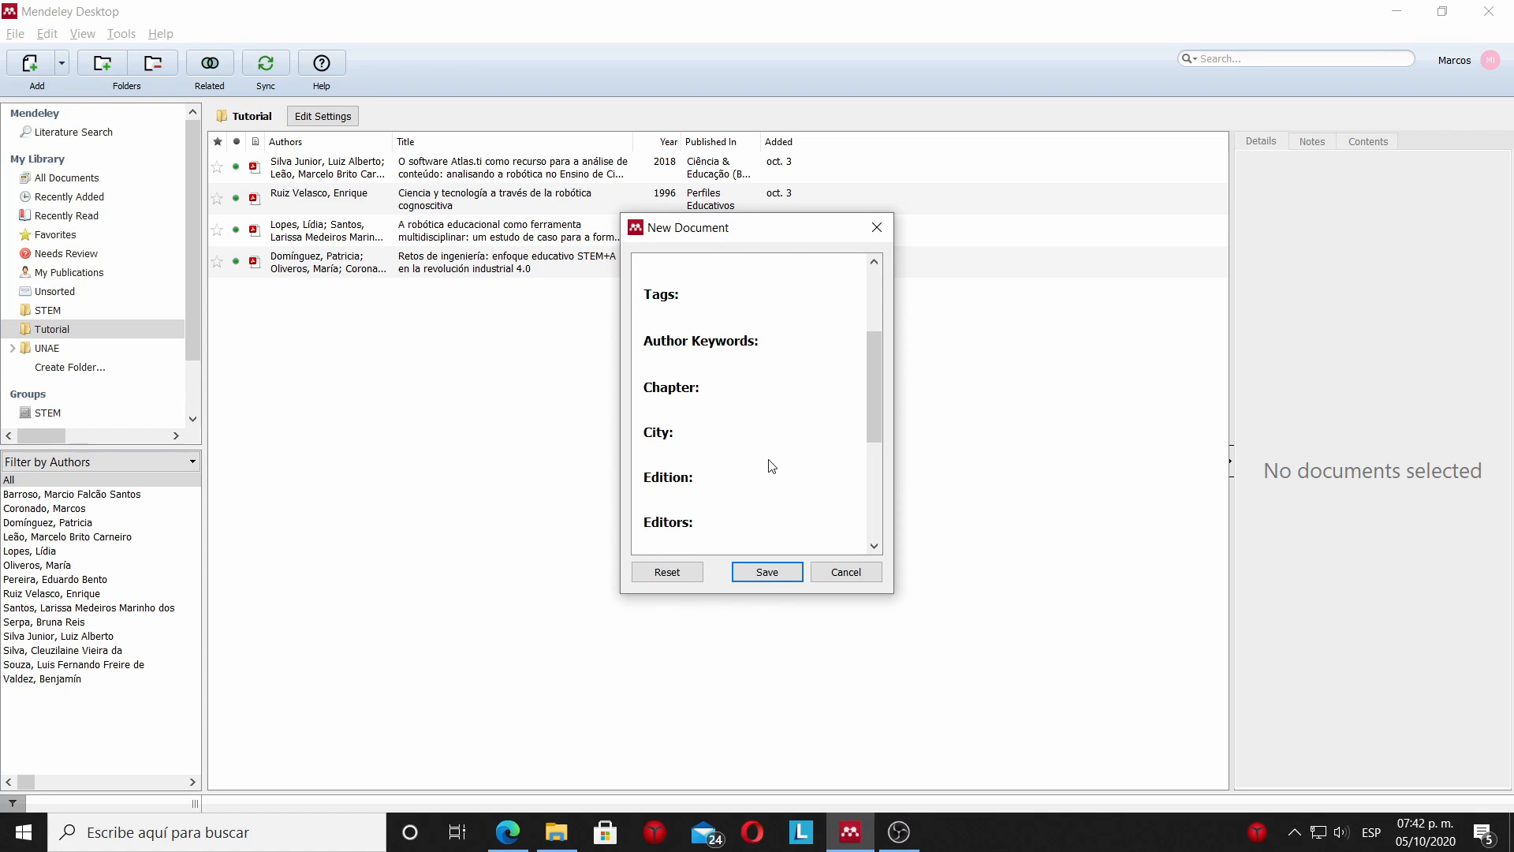
scroll(868, 433, down, 1)
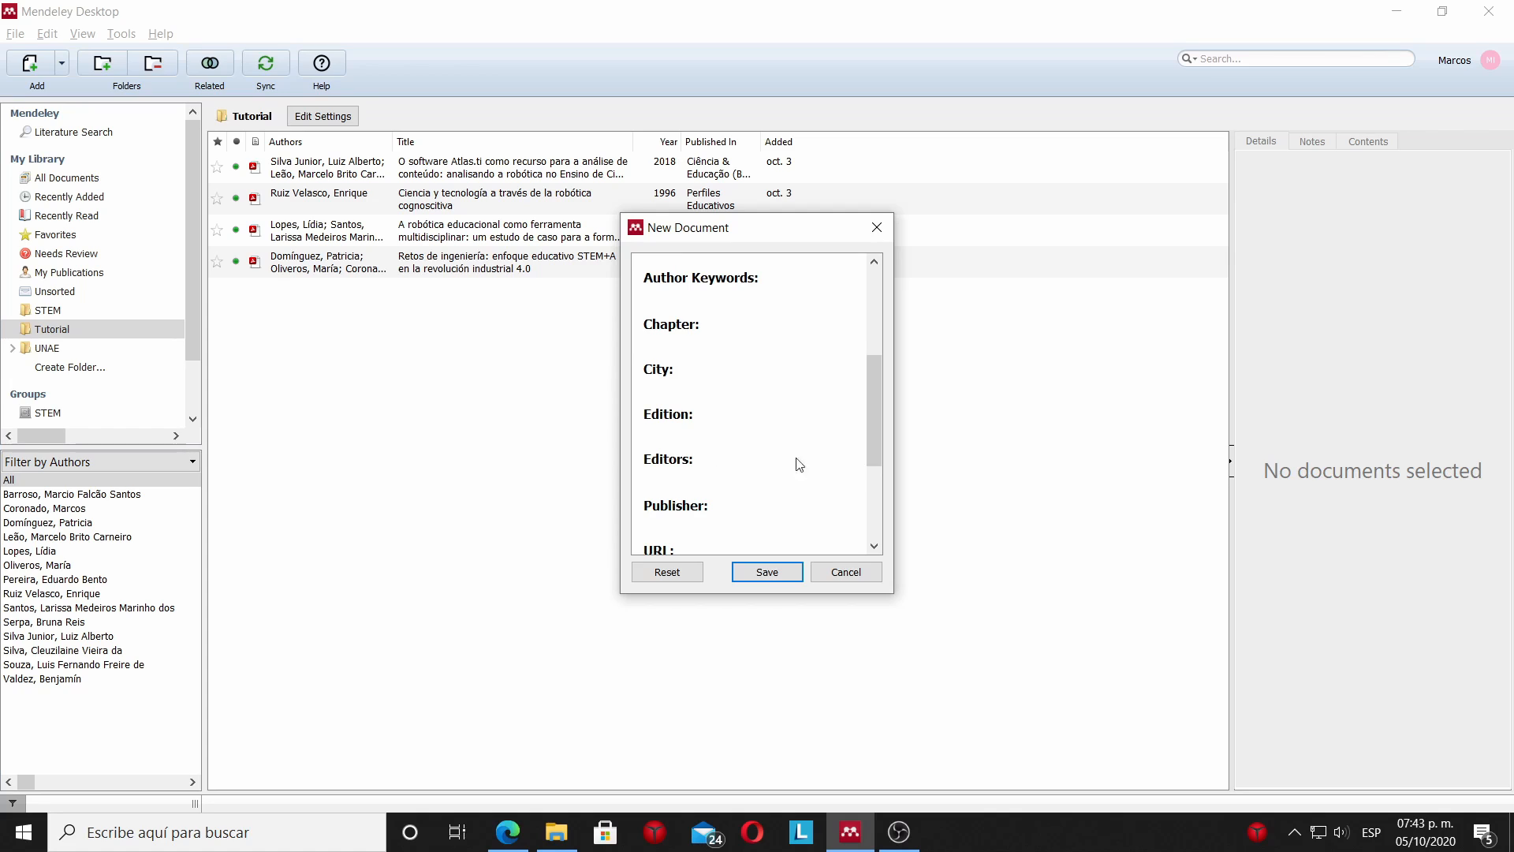
drag(877, 419, 878, 434)
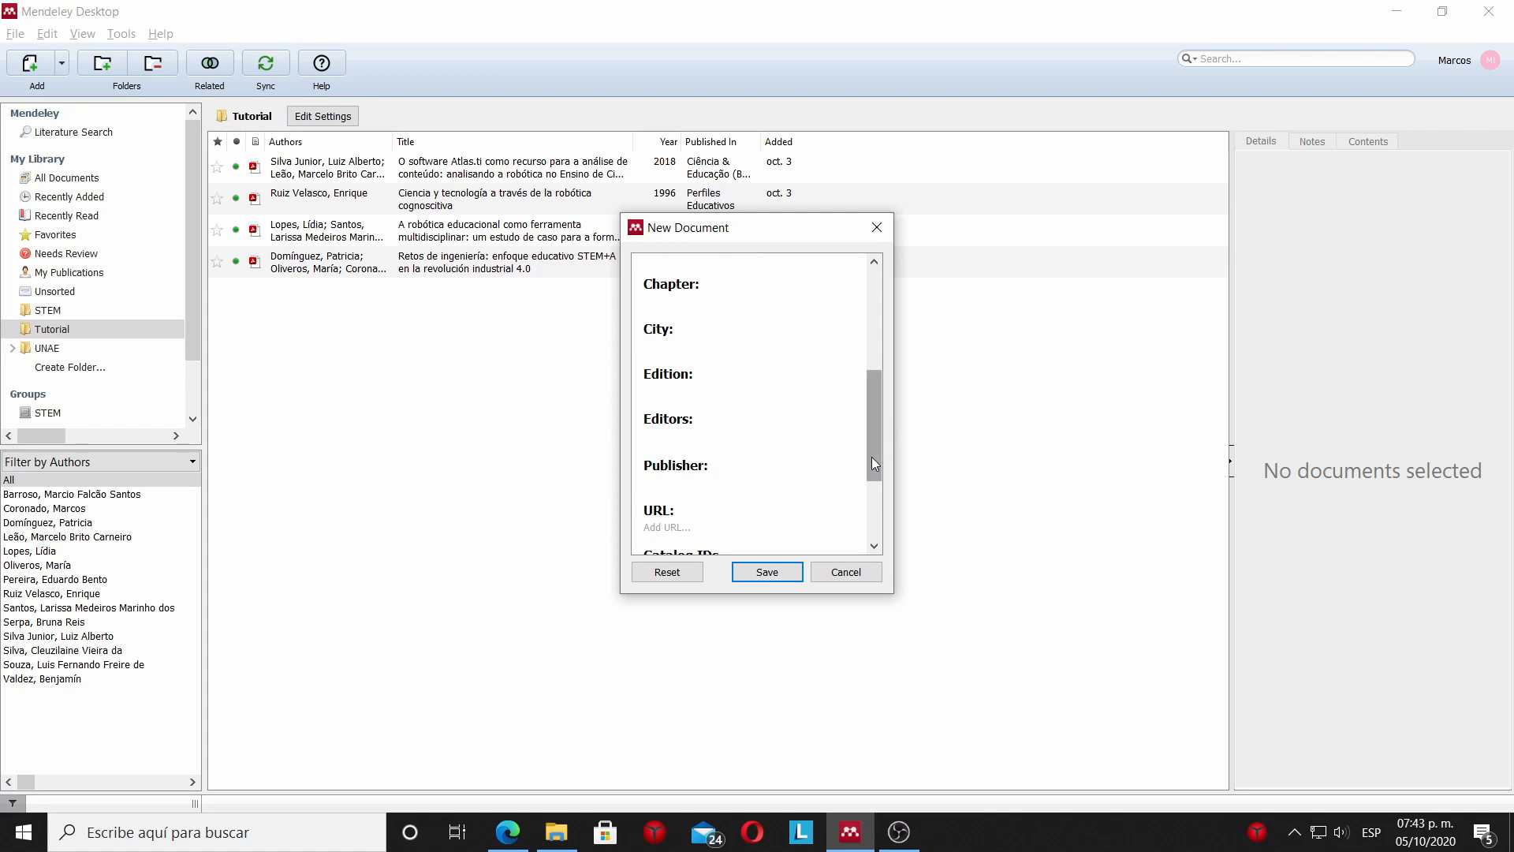
drag(872, 457, 867, 495)
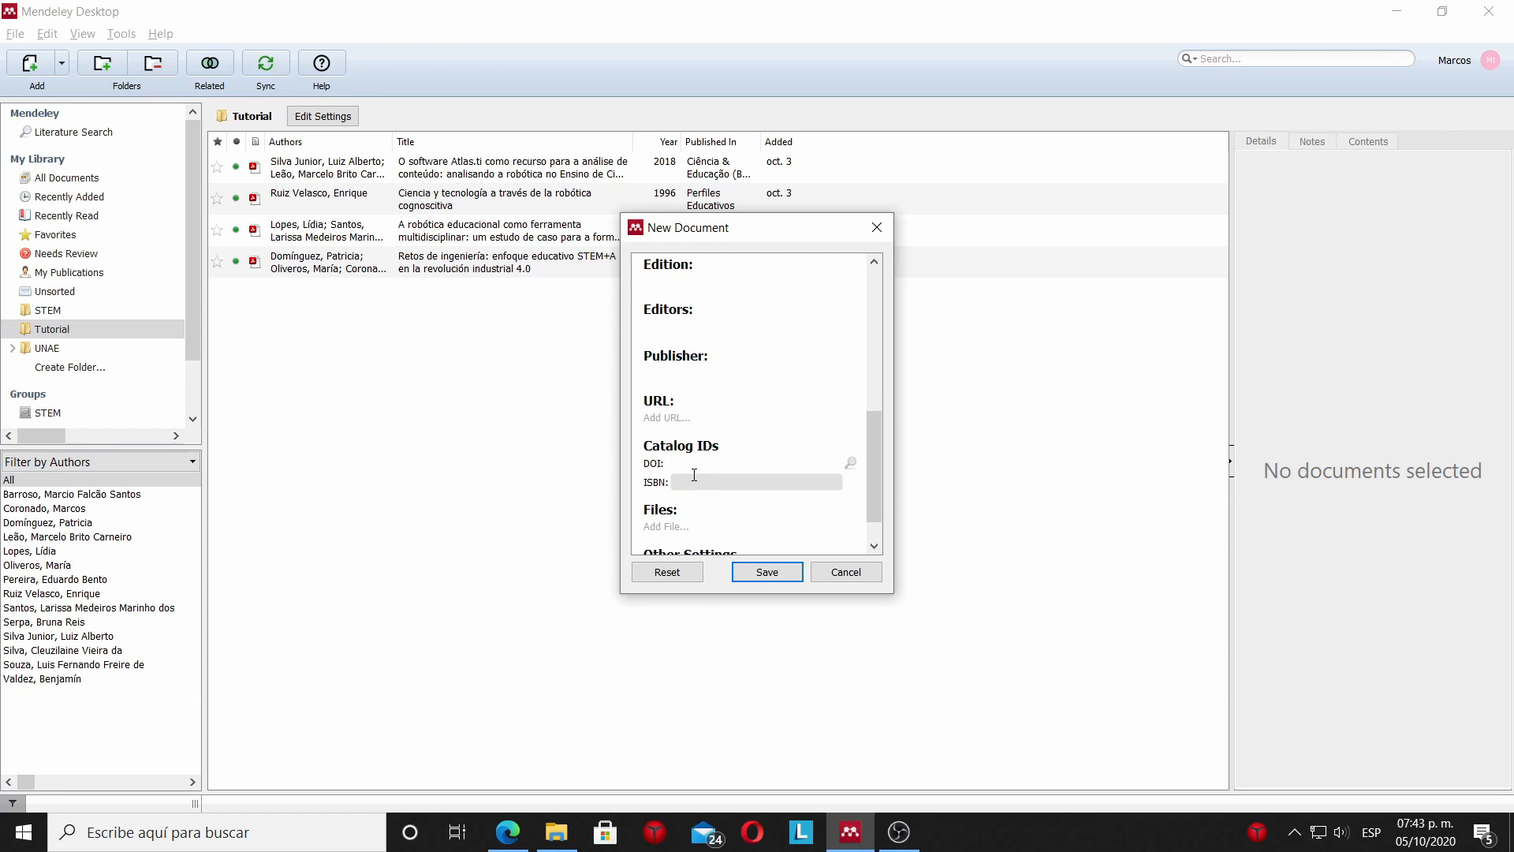
drag(873, 480, 857, 325)
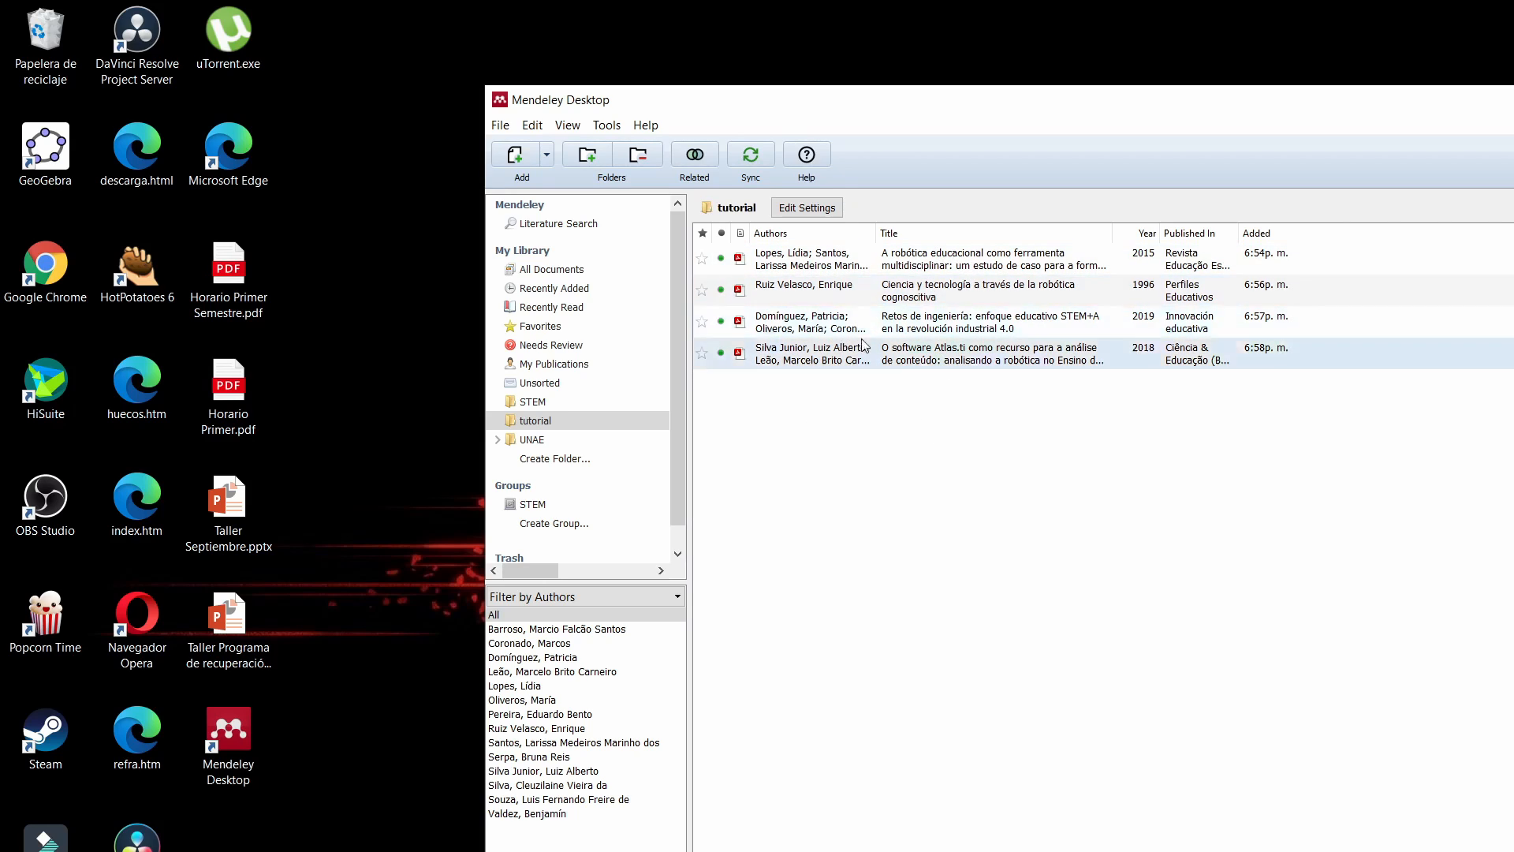
Check which citation style is selected for the Mendeley library, and close the style list without changing it.
click(568, 128)
mouse_move(607, 193)
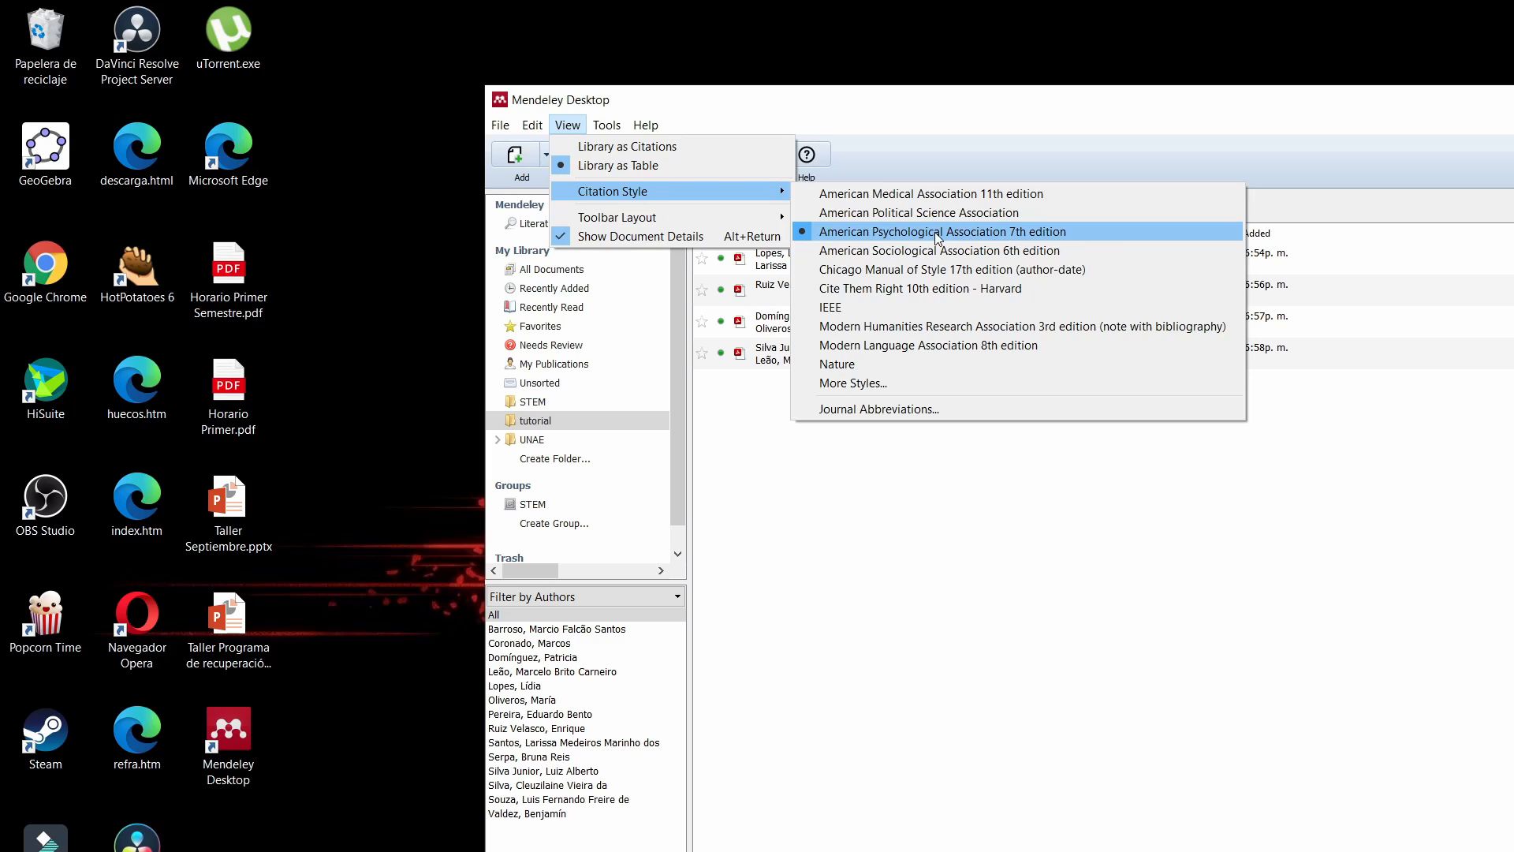
click(1078, 562)
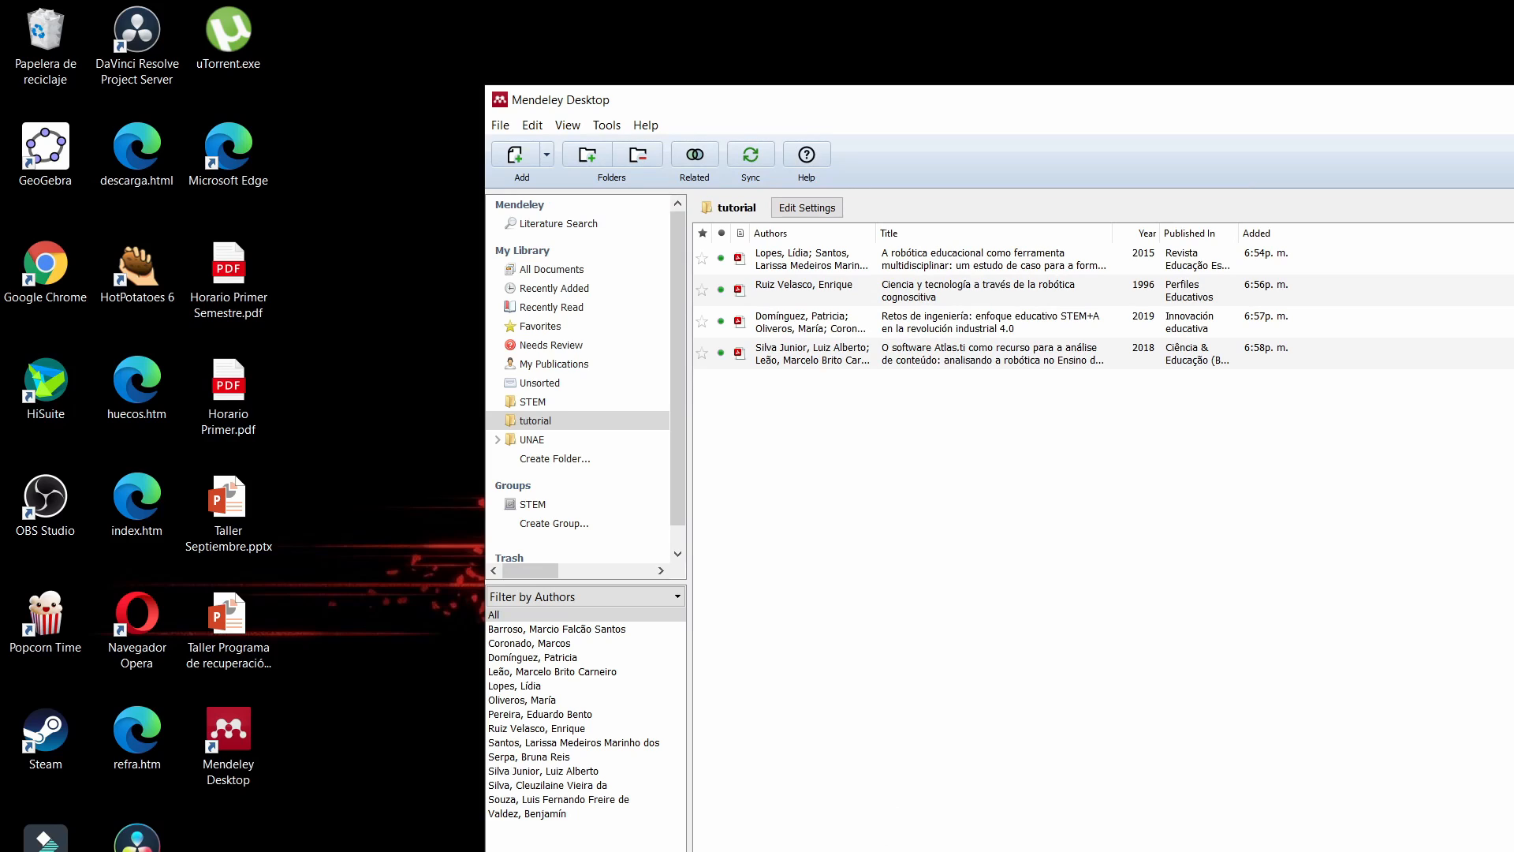
Switch to Word and insert a Mendeley citation of the 2015 article "A robótica educacional como ferramenta multidisciplinar" from the tutorial folder.
key(alt+Tab)
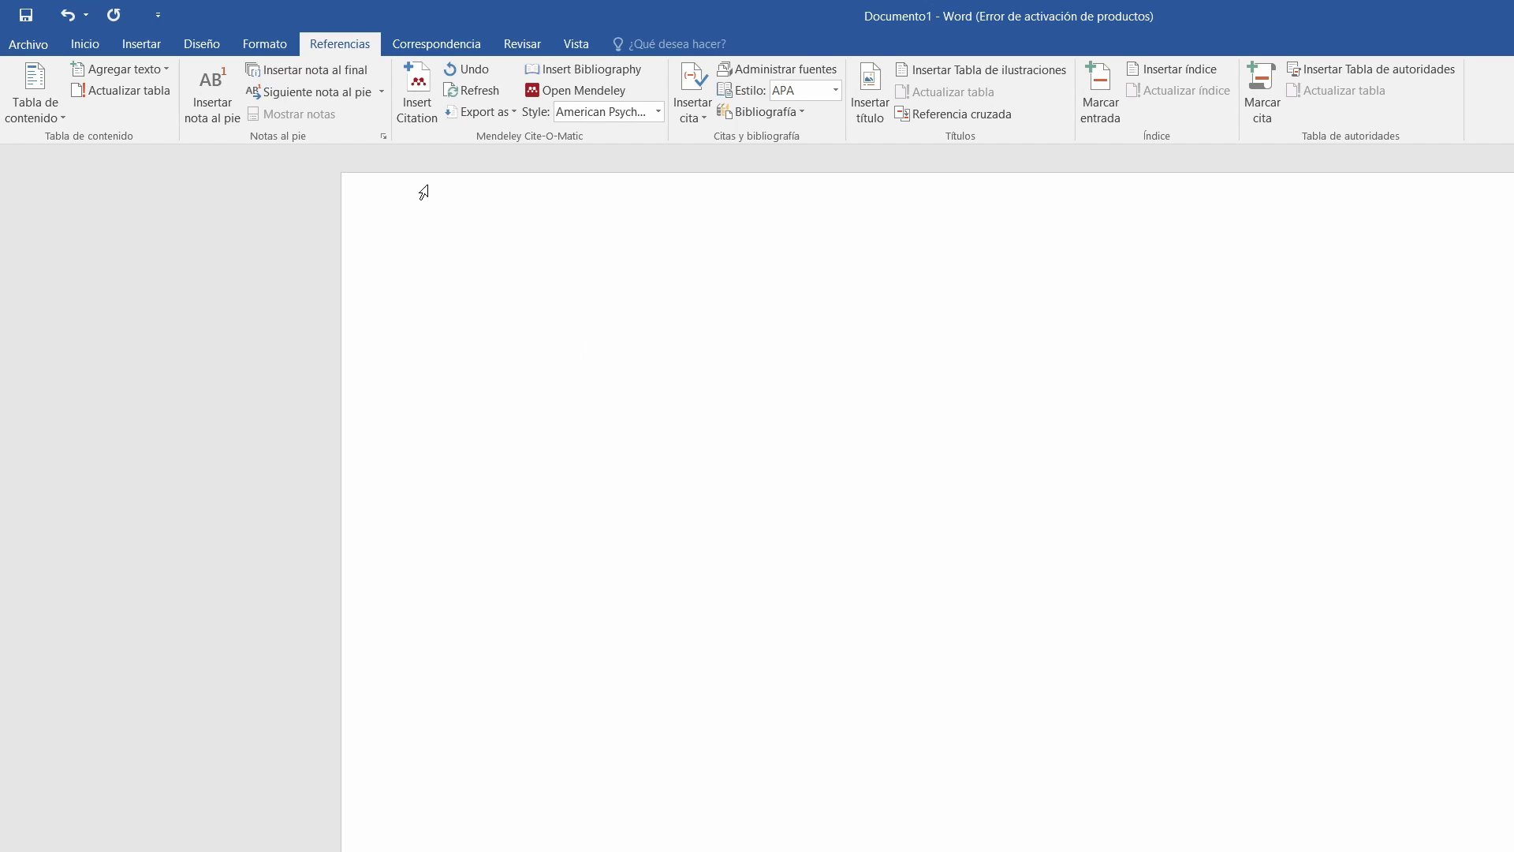
click(416, 115)
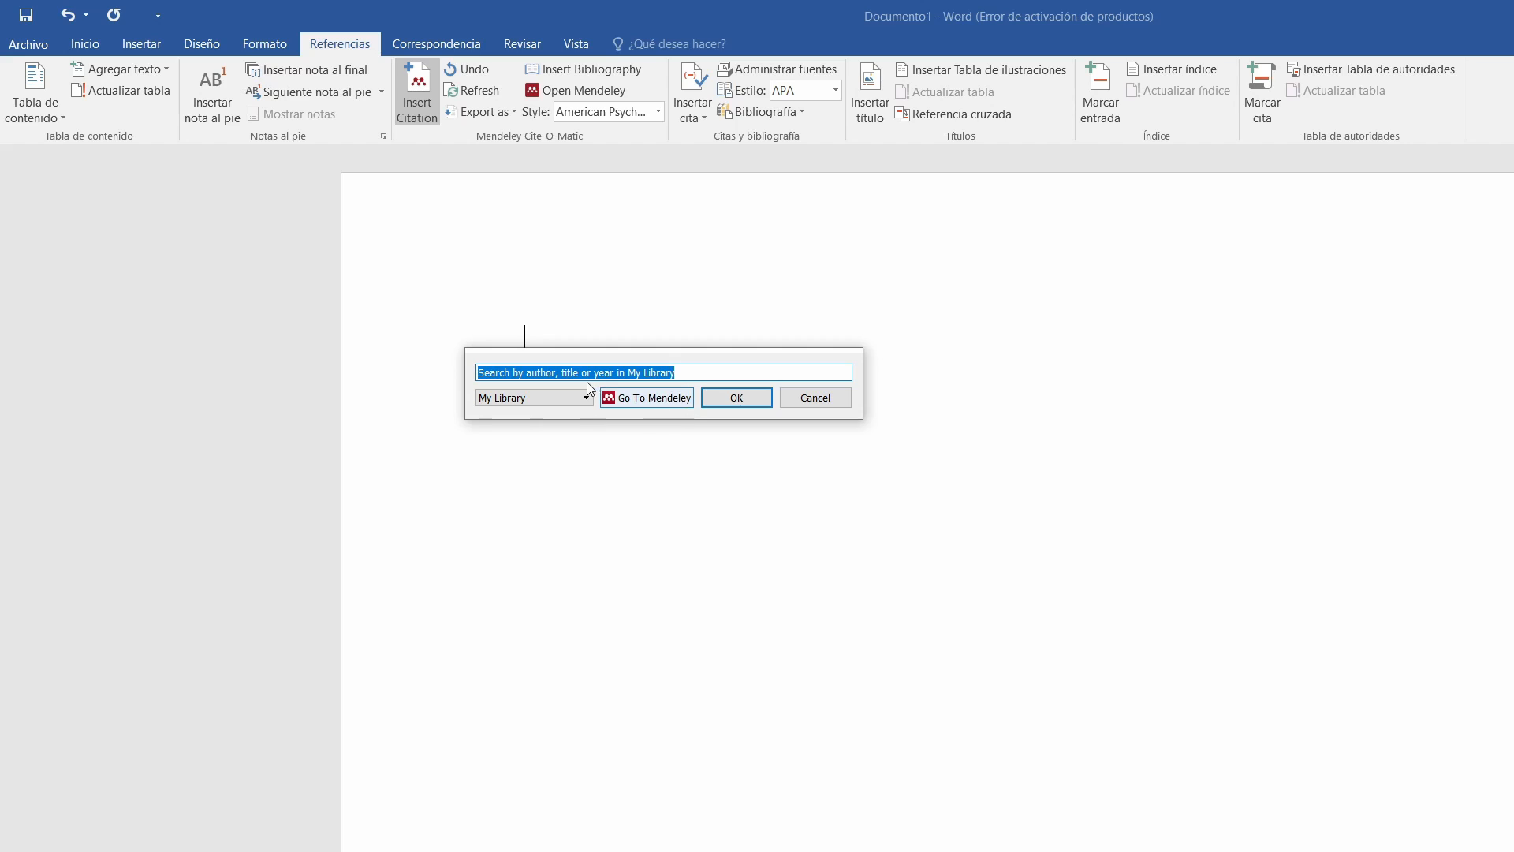
click(642, 402)
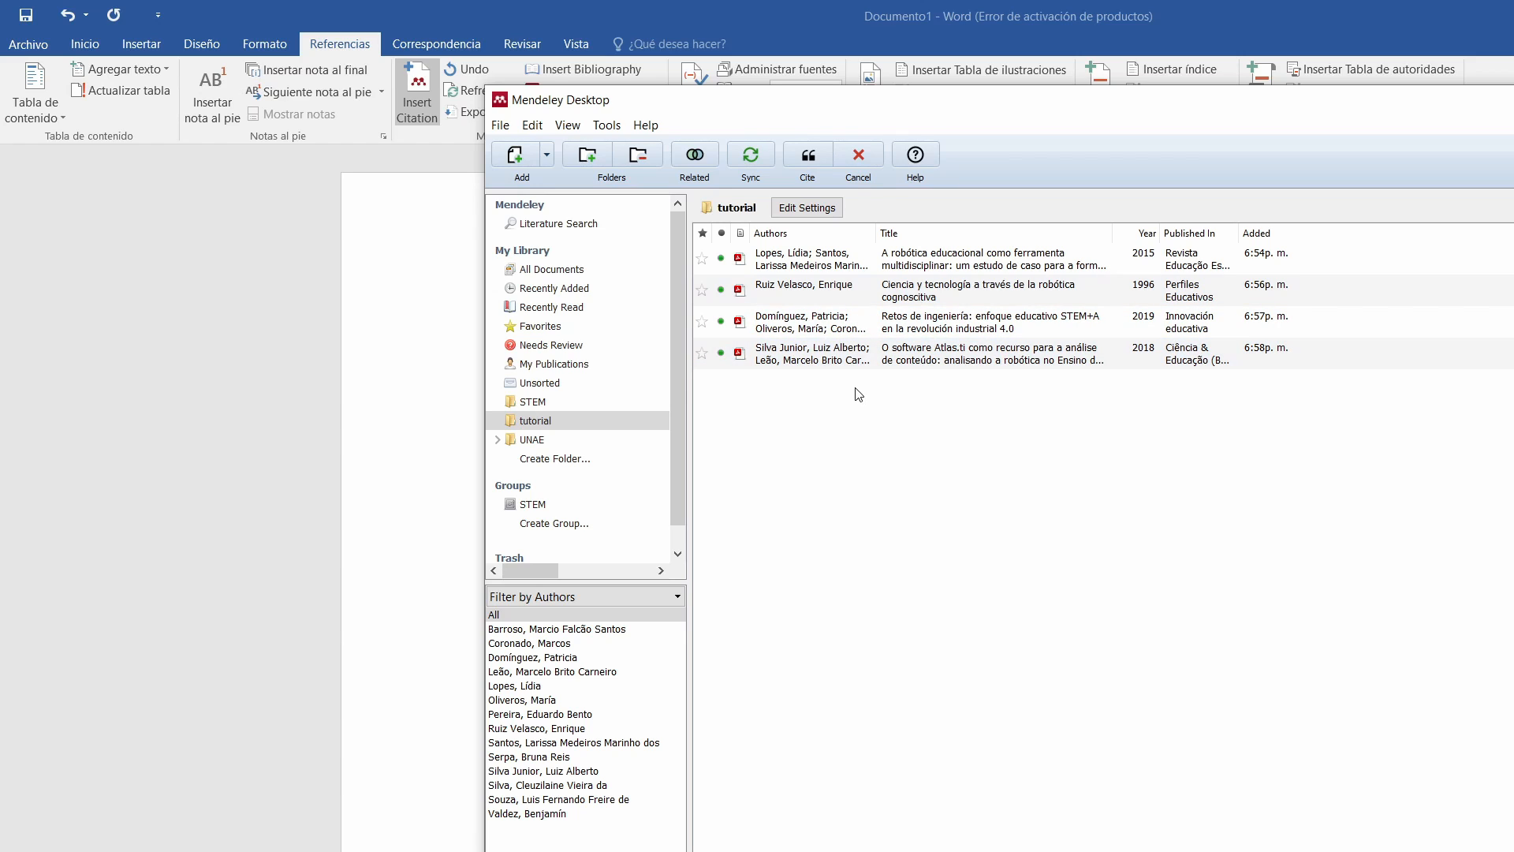
click(781, 269)
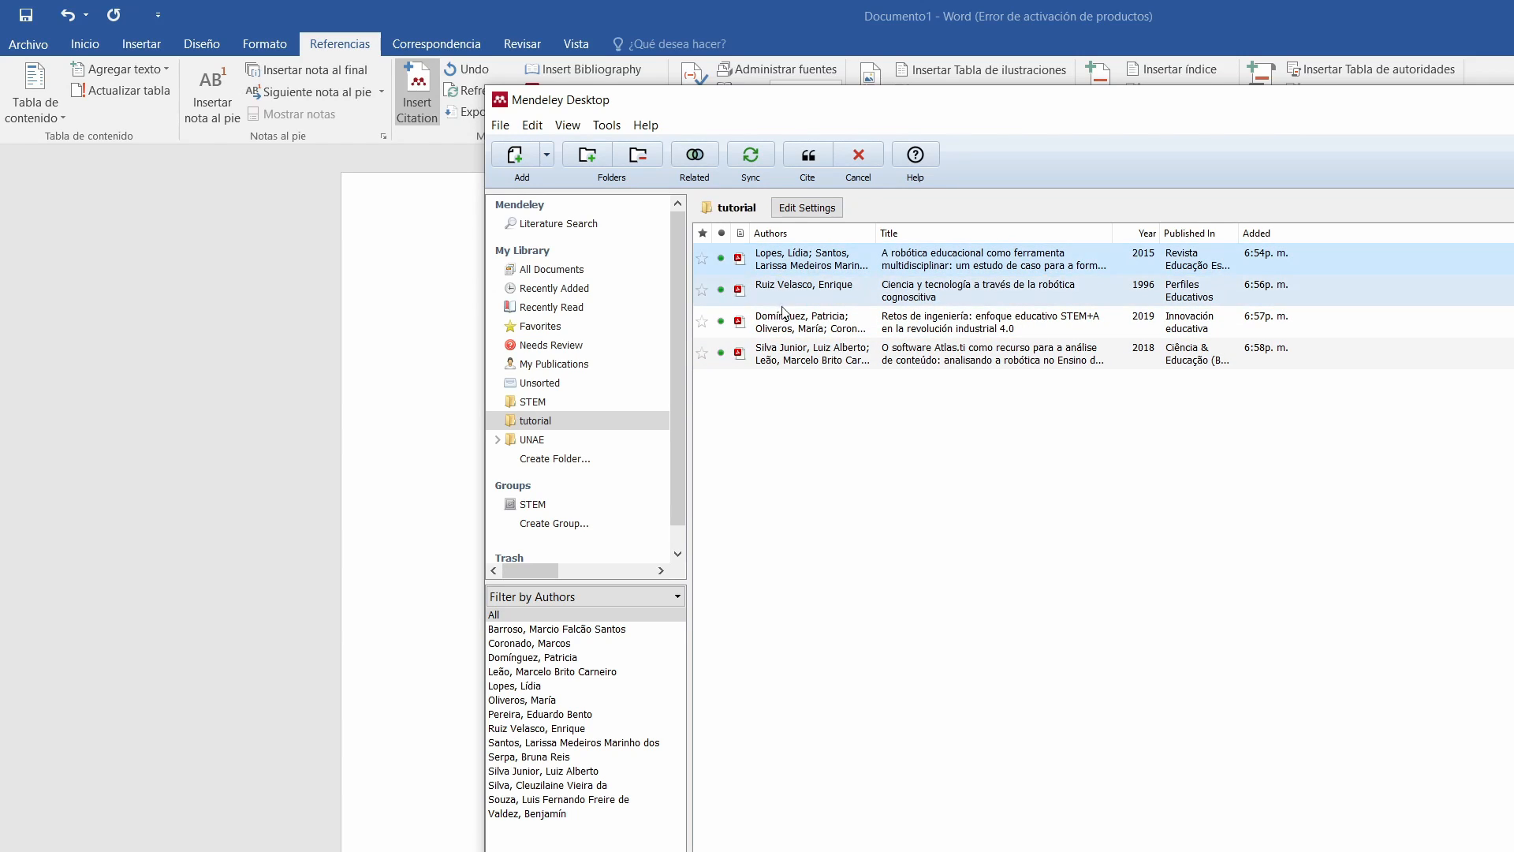
click(809, 156)
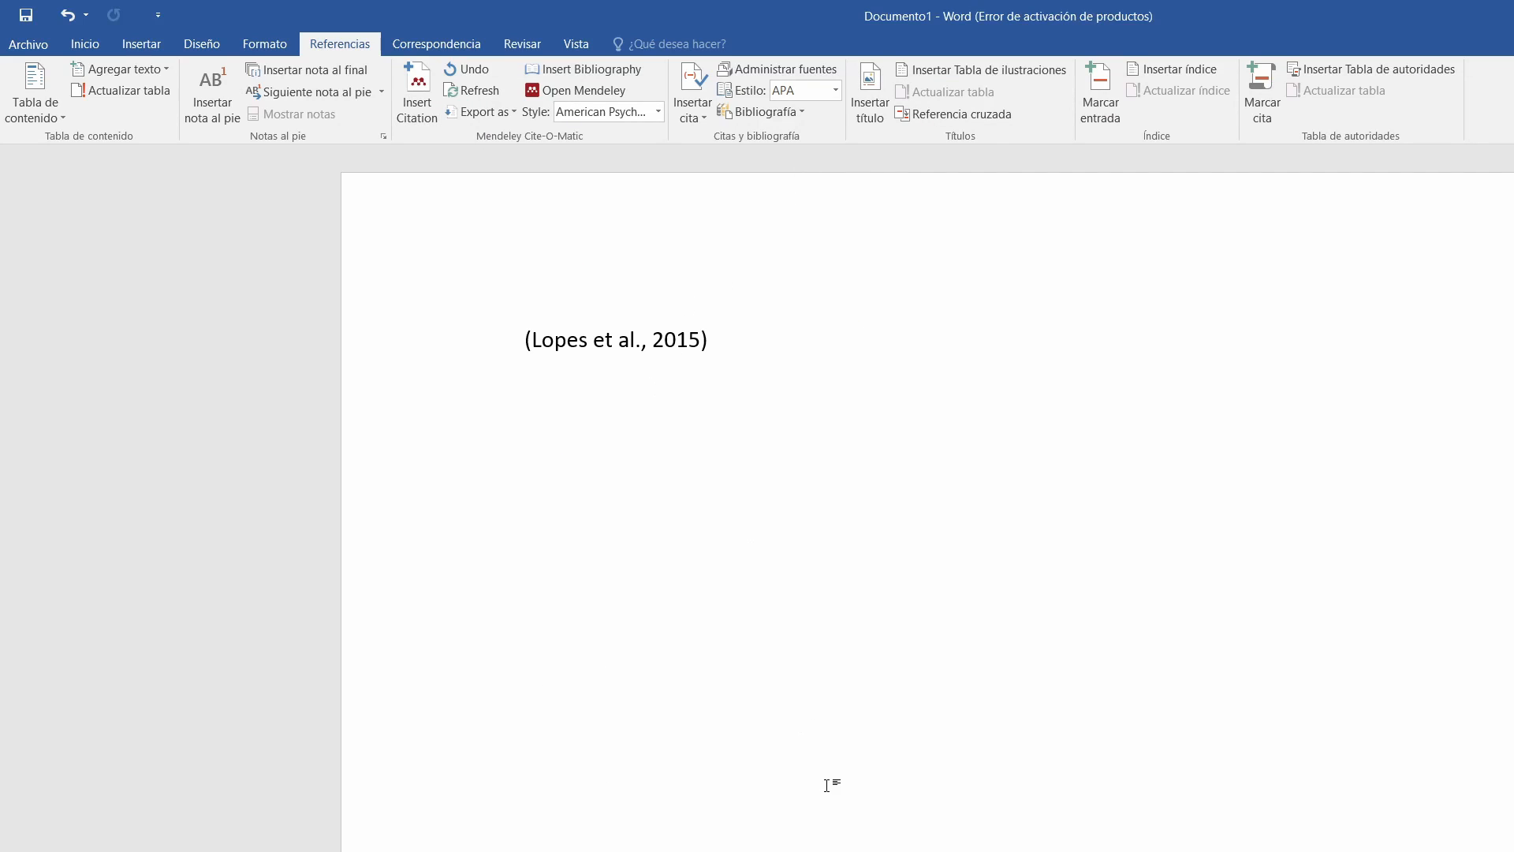
On a new line, insert a Mendeley citation of the 1996 article "Ciencia y tecnología a través de la robótica cognoscitiva".
key(Return)
click(427, 101)
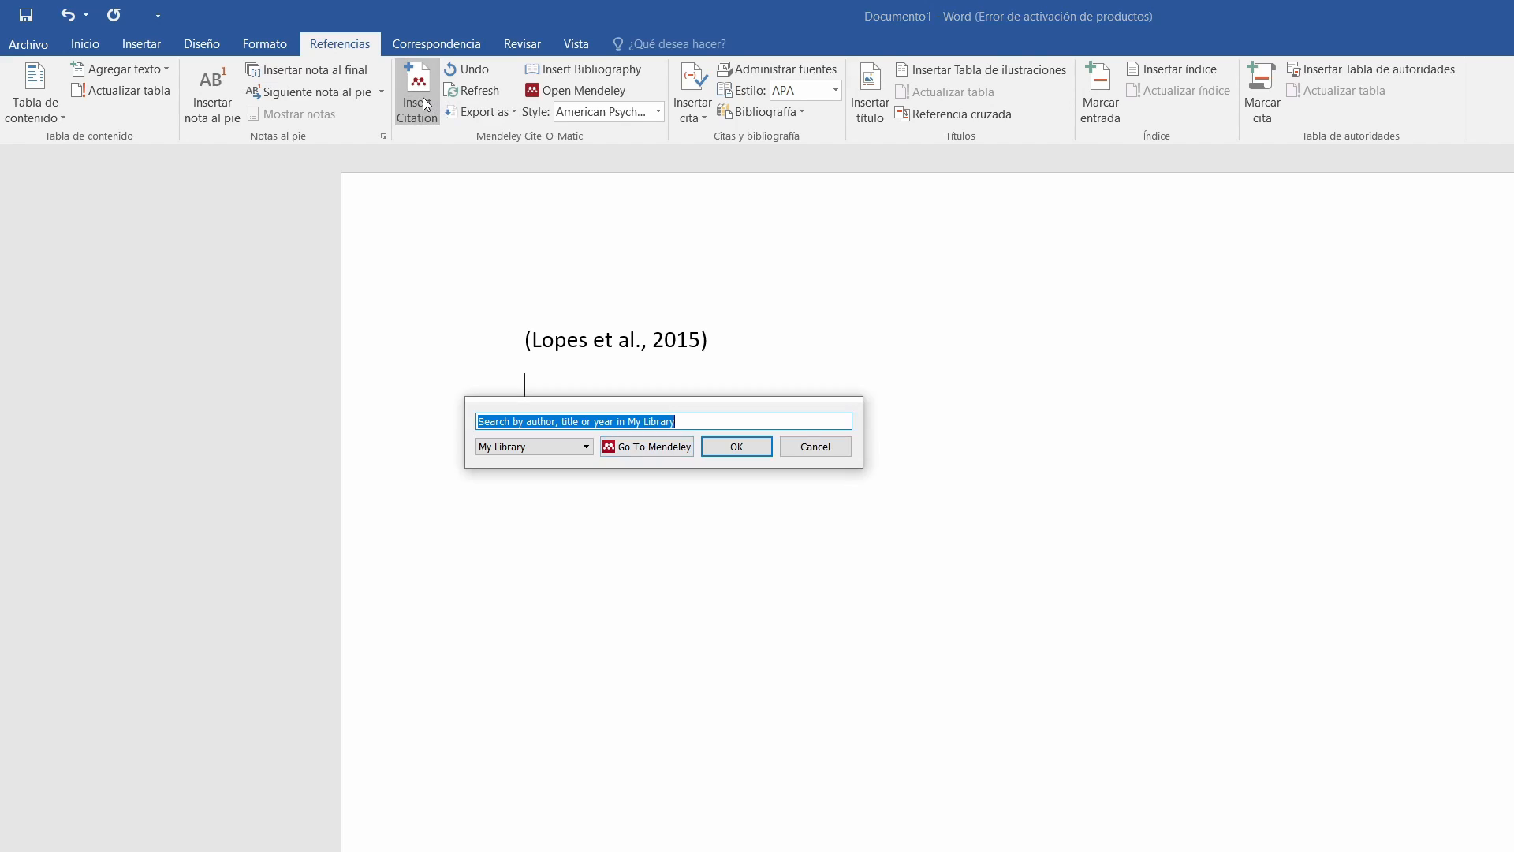
click(640, 447)
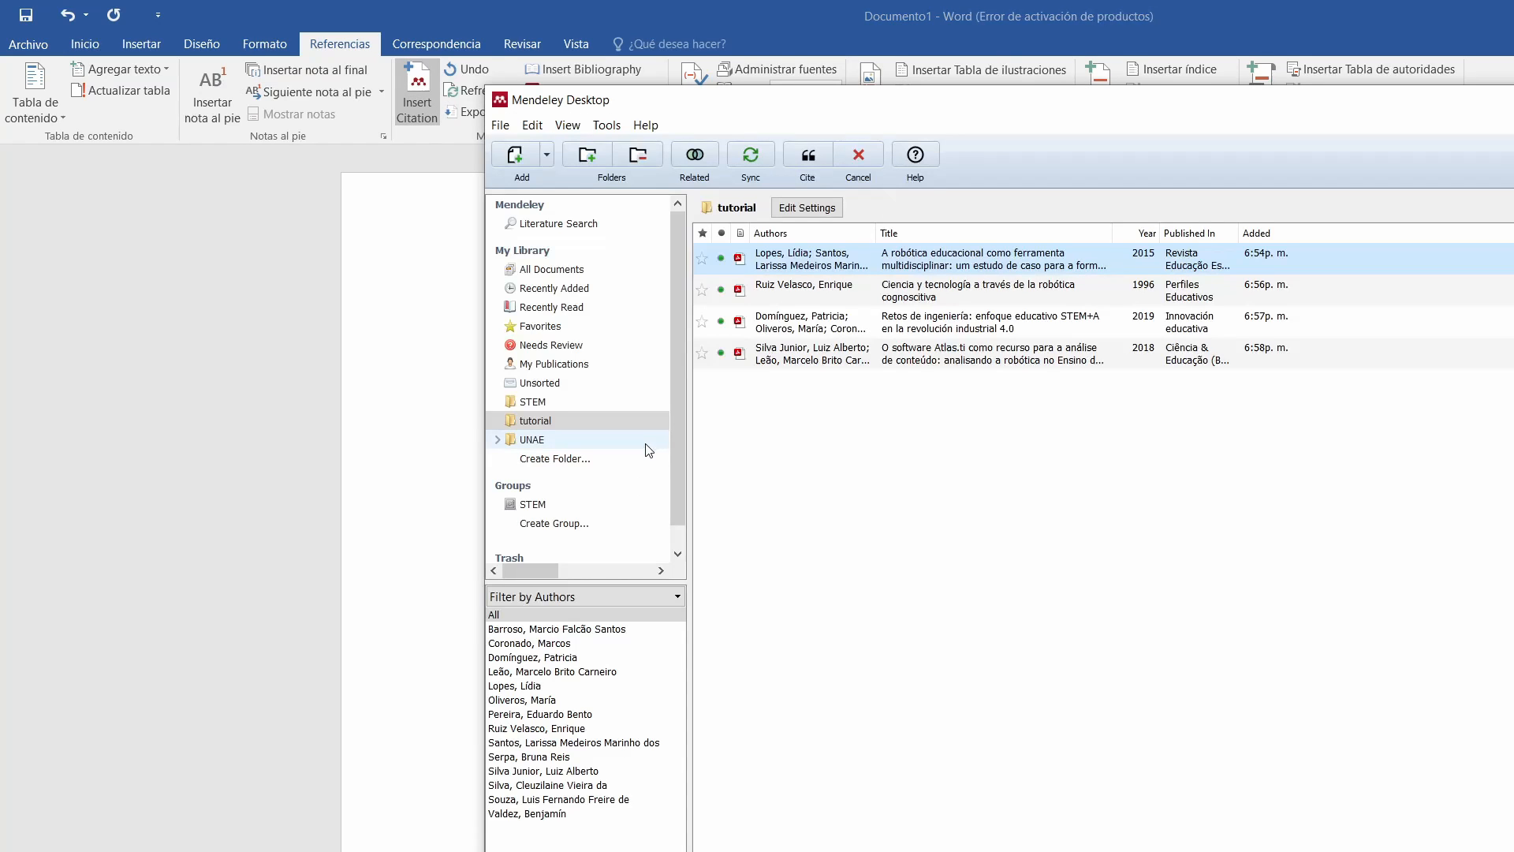
click(817, 295)
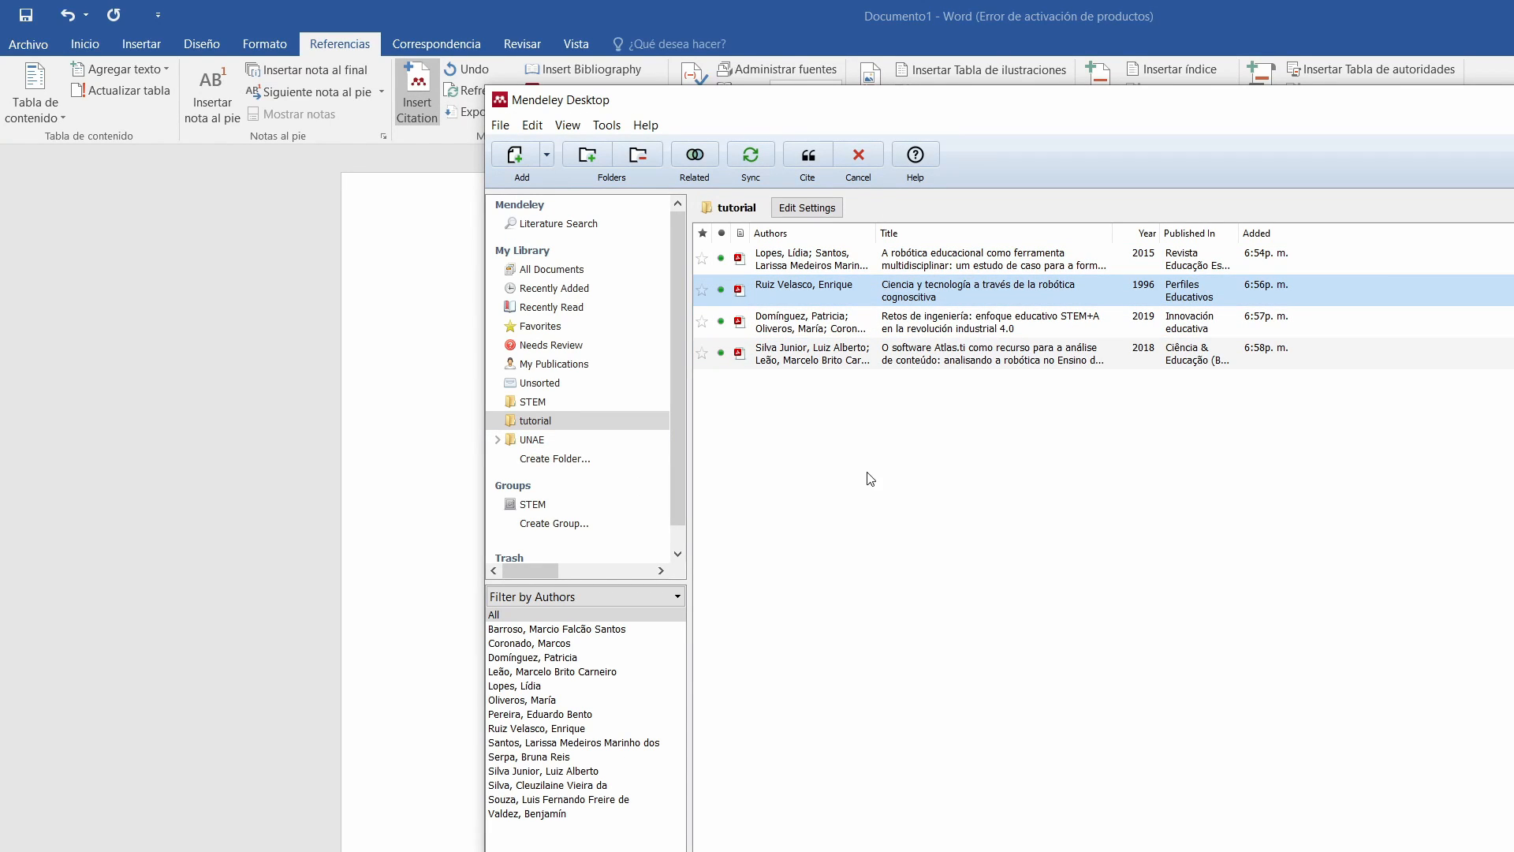
click(807, 158)
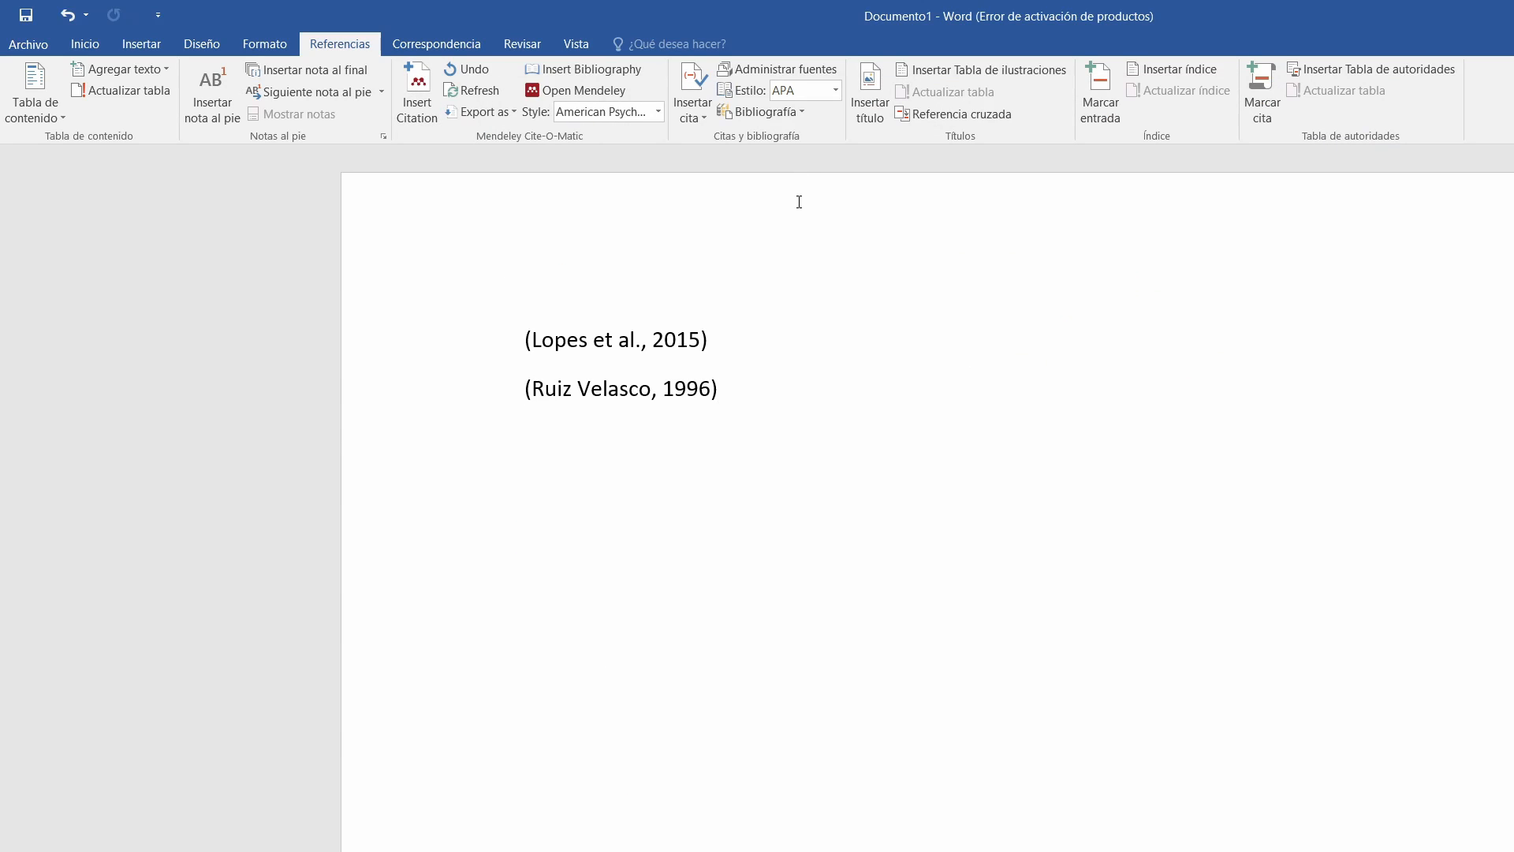
On a new line, insert a Mendeley citation of the 2019 article "Retos de ingeniería: enfoque educativo STEM+A en la revolución industrial 4.0".
key(Return)
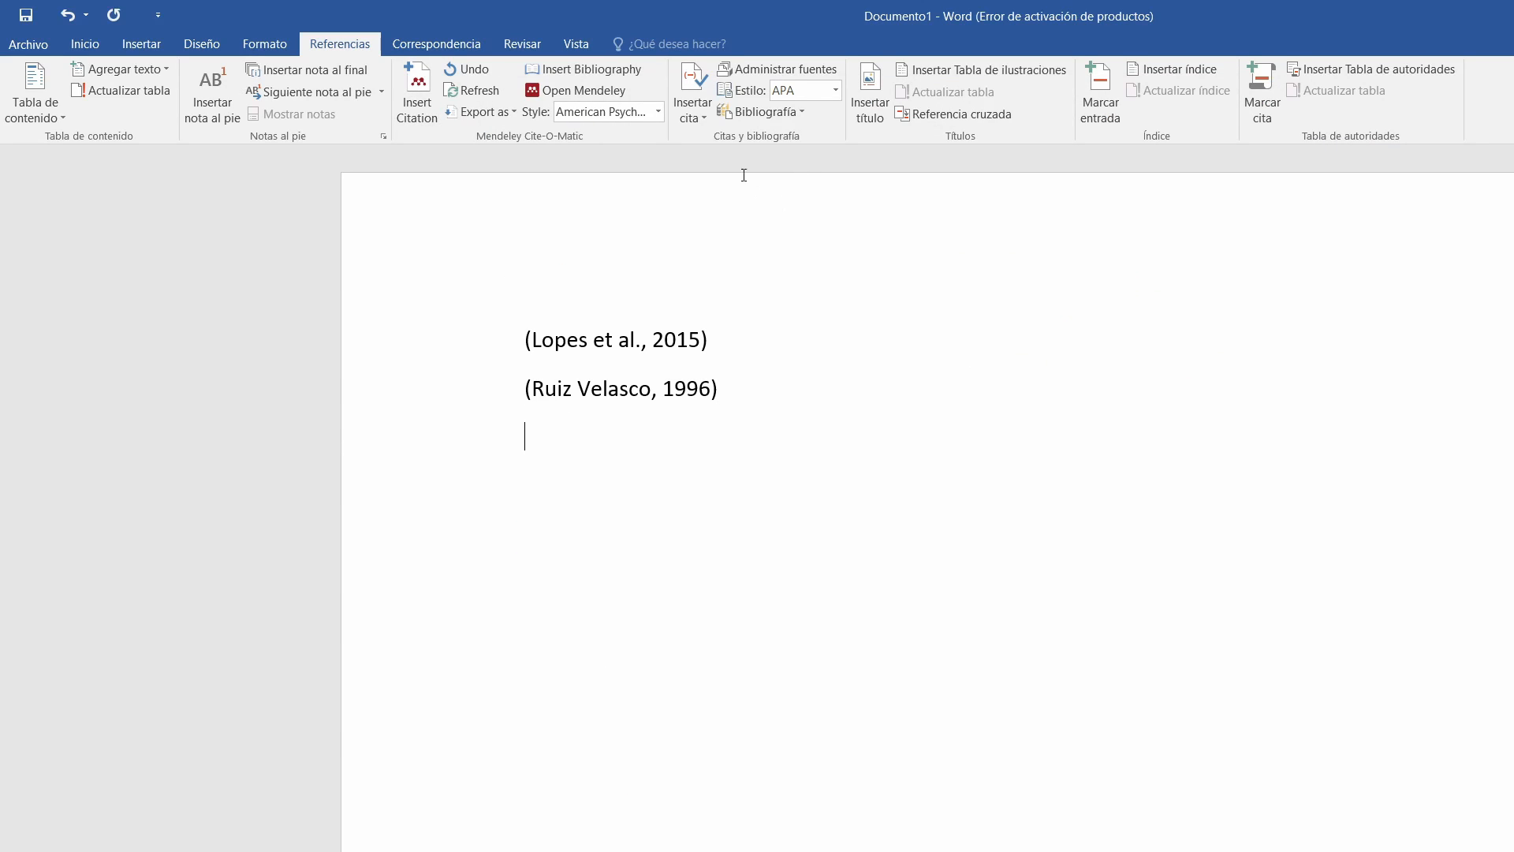
click(422, 83)
click(637, 495)
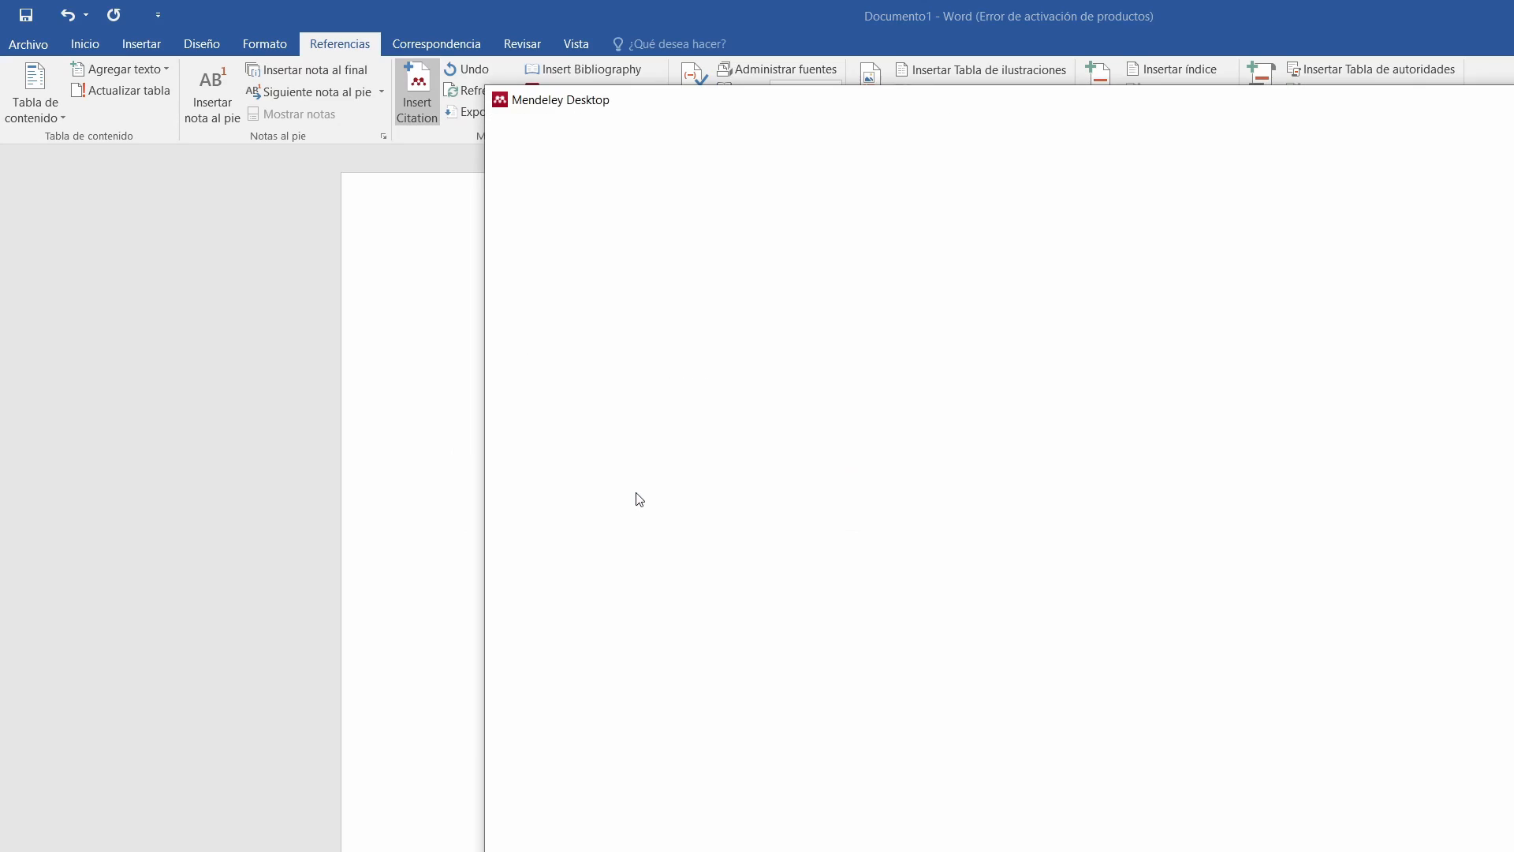
click(780, 329)
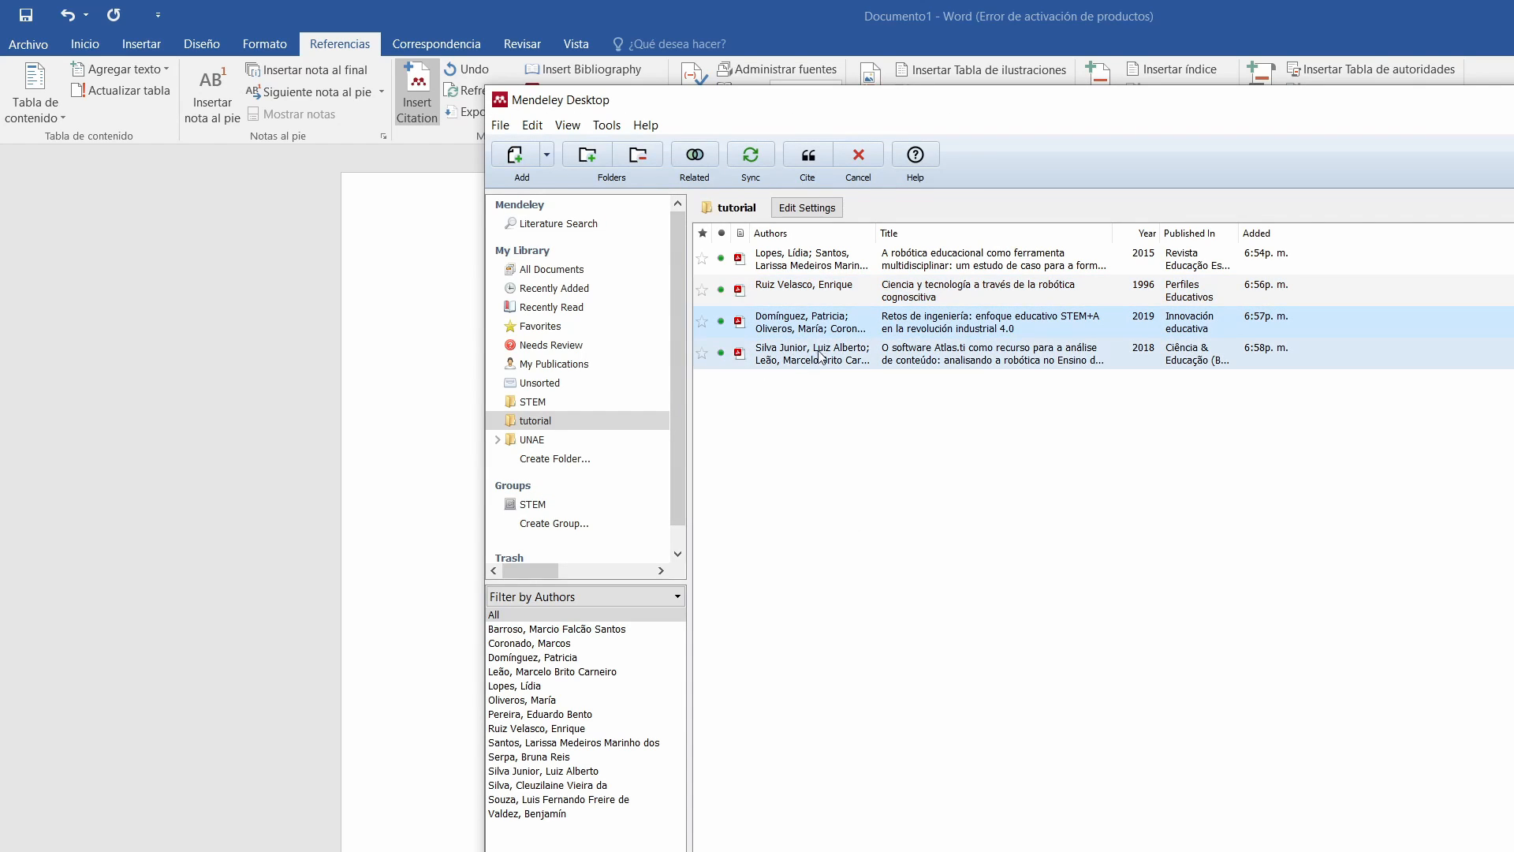
click(814, 163)
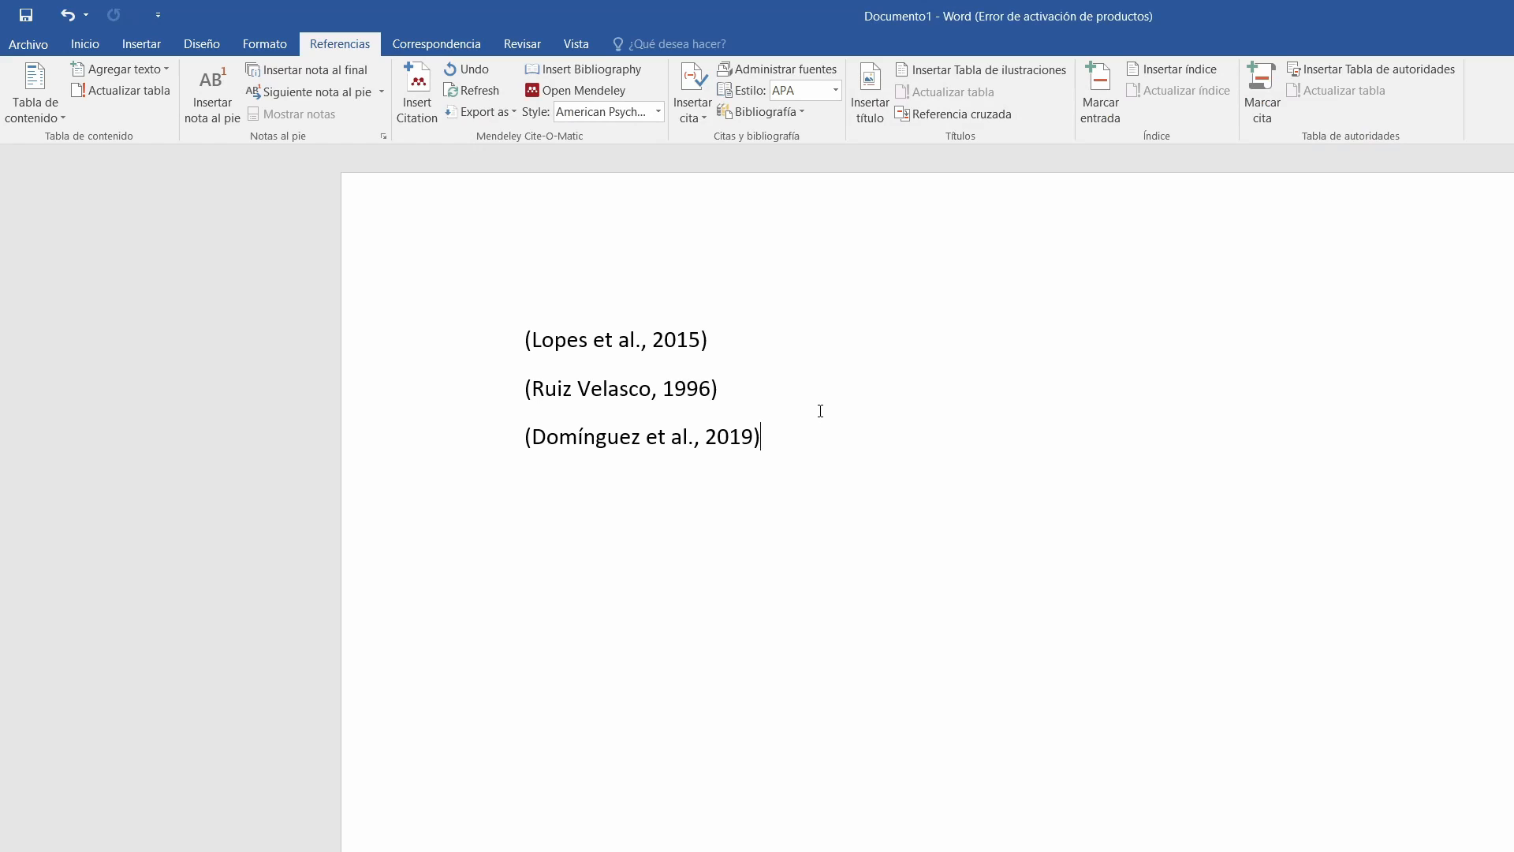
Set the Mendeley citation style to American Psychological Association 7th edition and insert the bibliography on a new line below the citations.
key(Return)
click(658, 112)
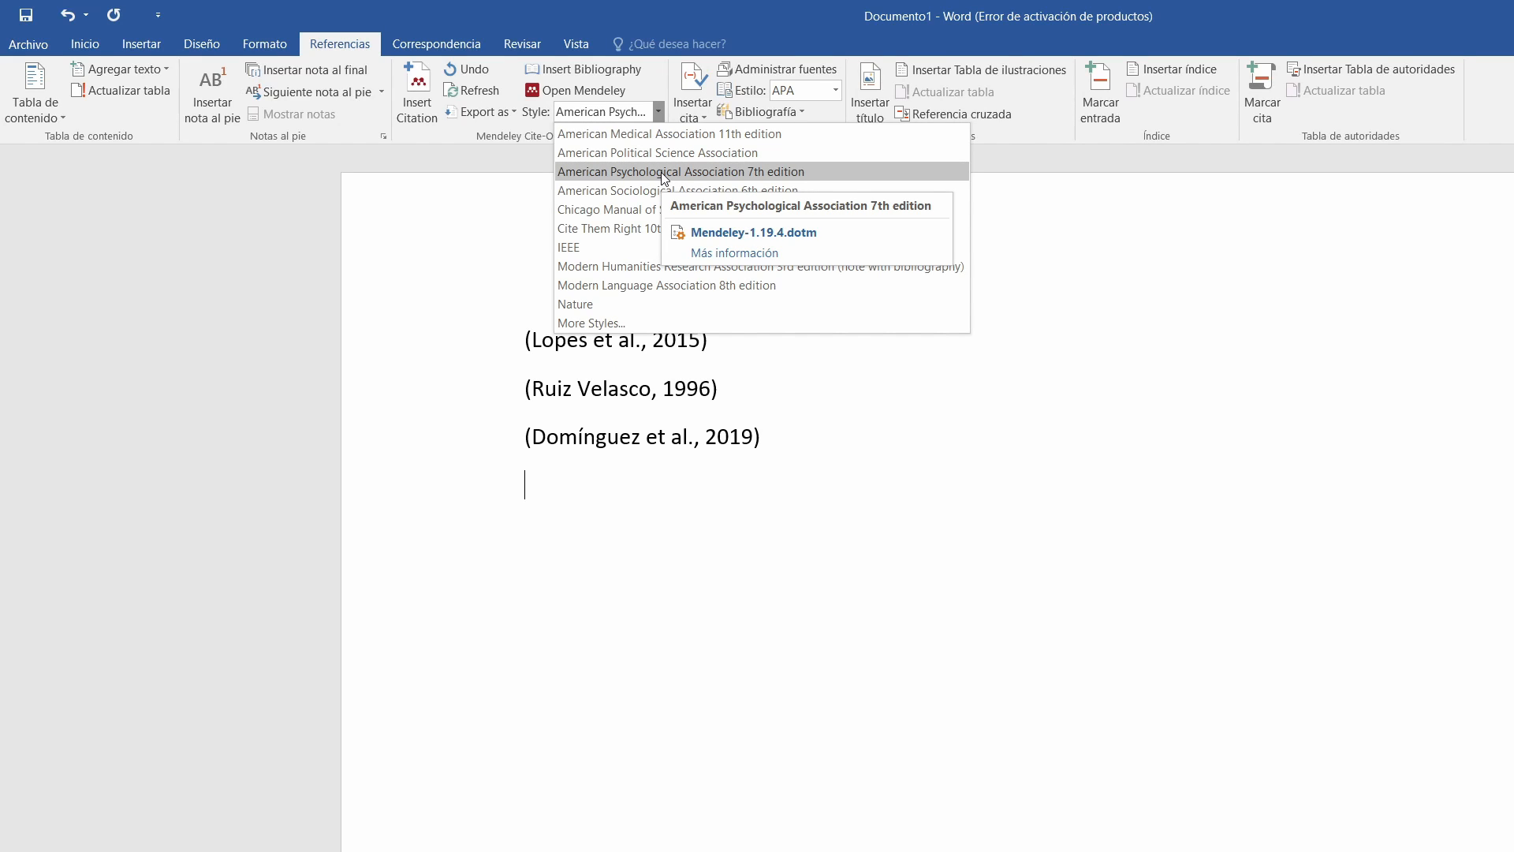
click(662, 172)
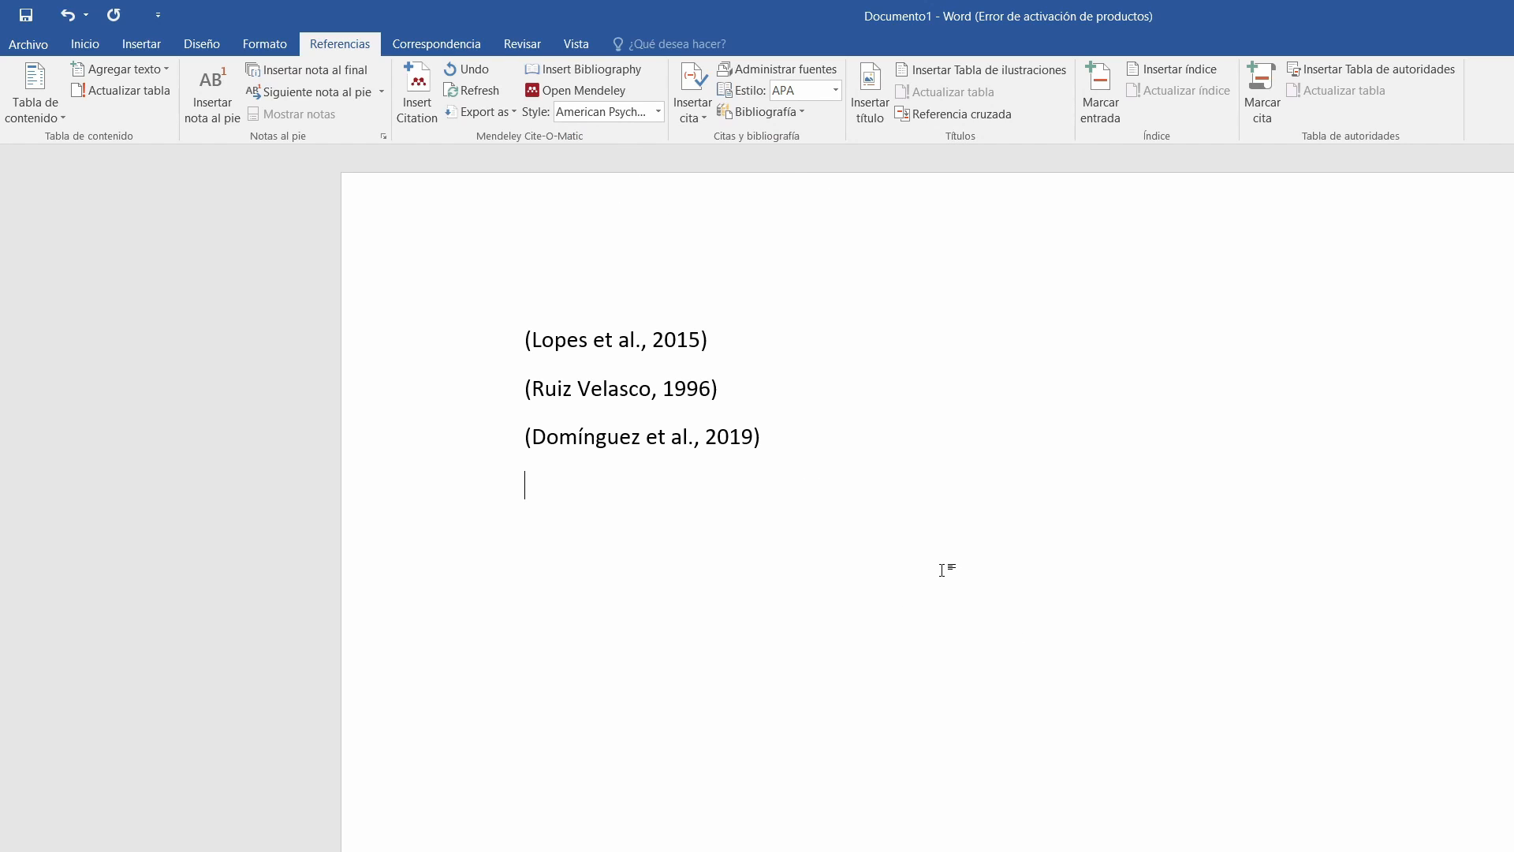
click(572, 76)
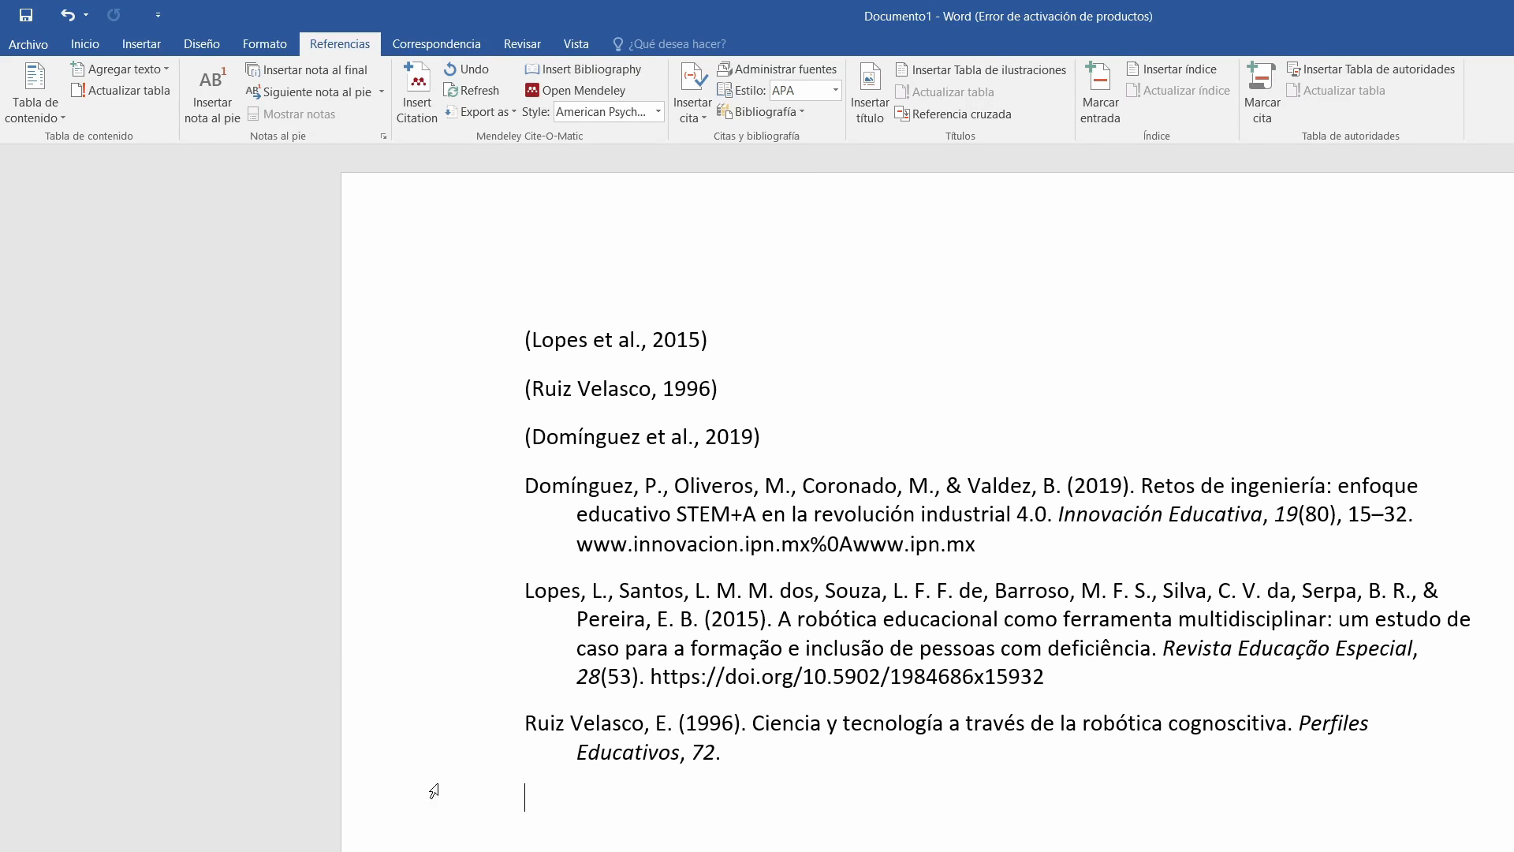